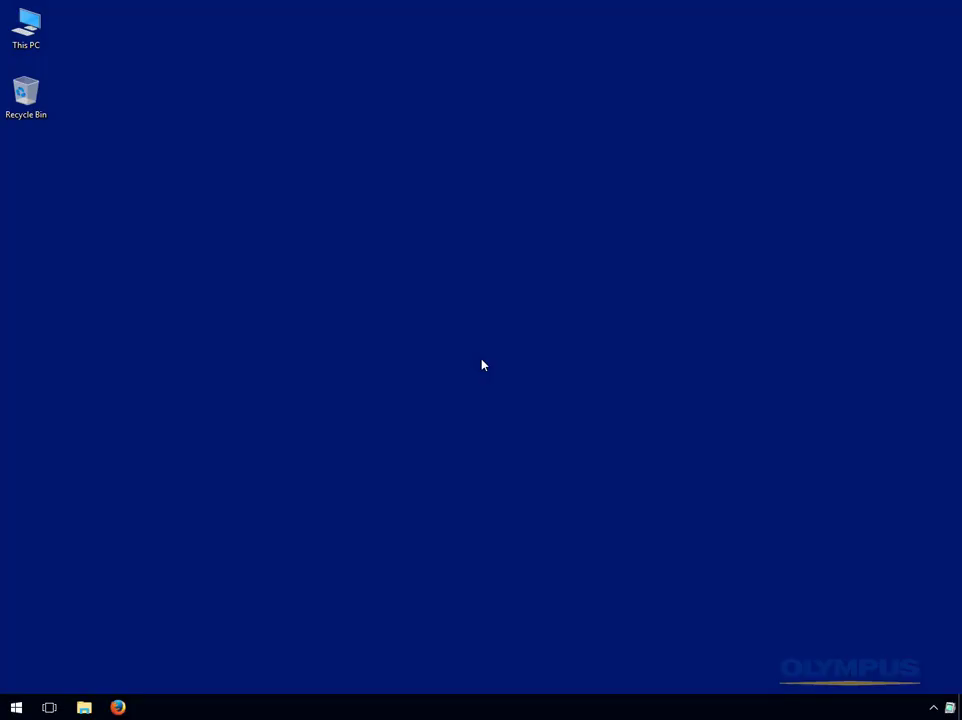
# - Launch DSS Player Standard Dictation Module from the Start menu's Recently added list
pyautogui.click(16, 707)
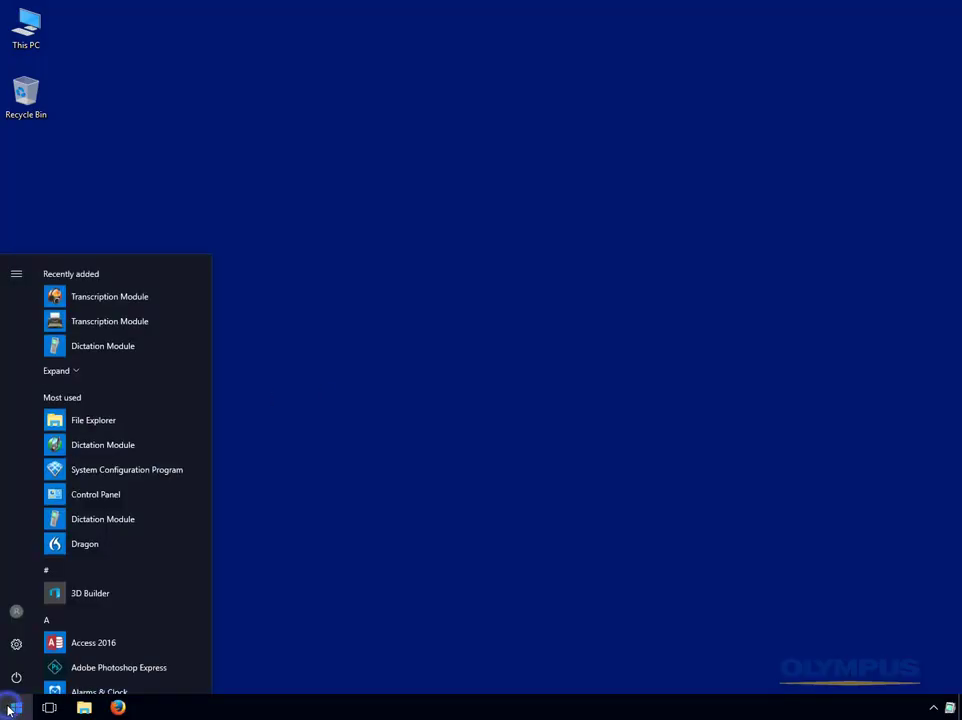
pyautogui.click(120, 354)
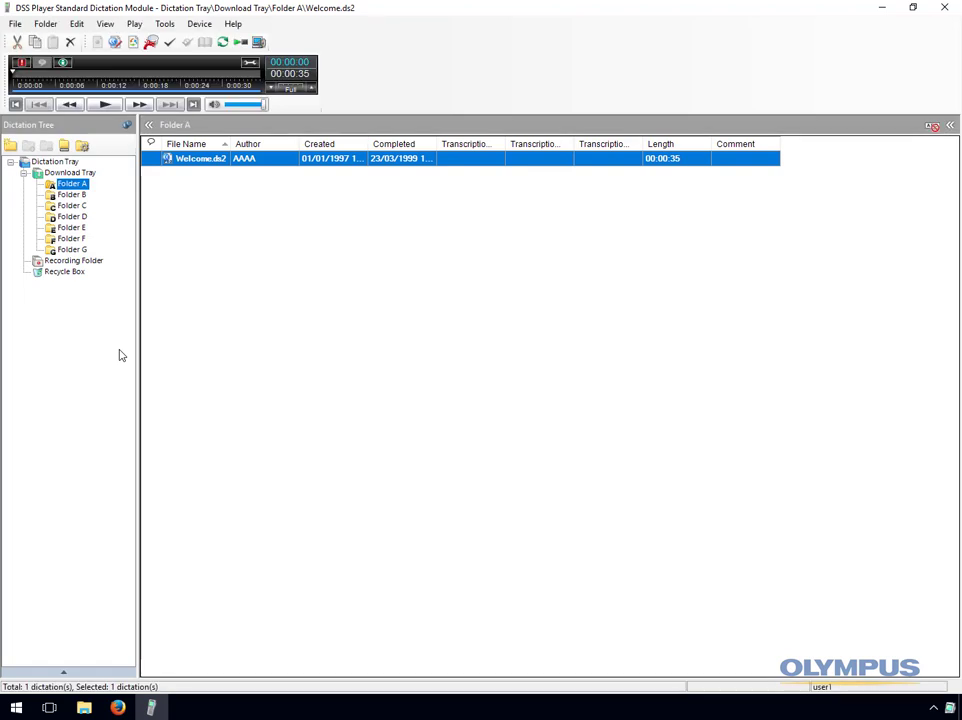
# - Open Tools > Options and view Folder A's path and Auto Download No setting
pyautogui.click(165, 23)
pyautogui.click(187, 110)
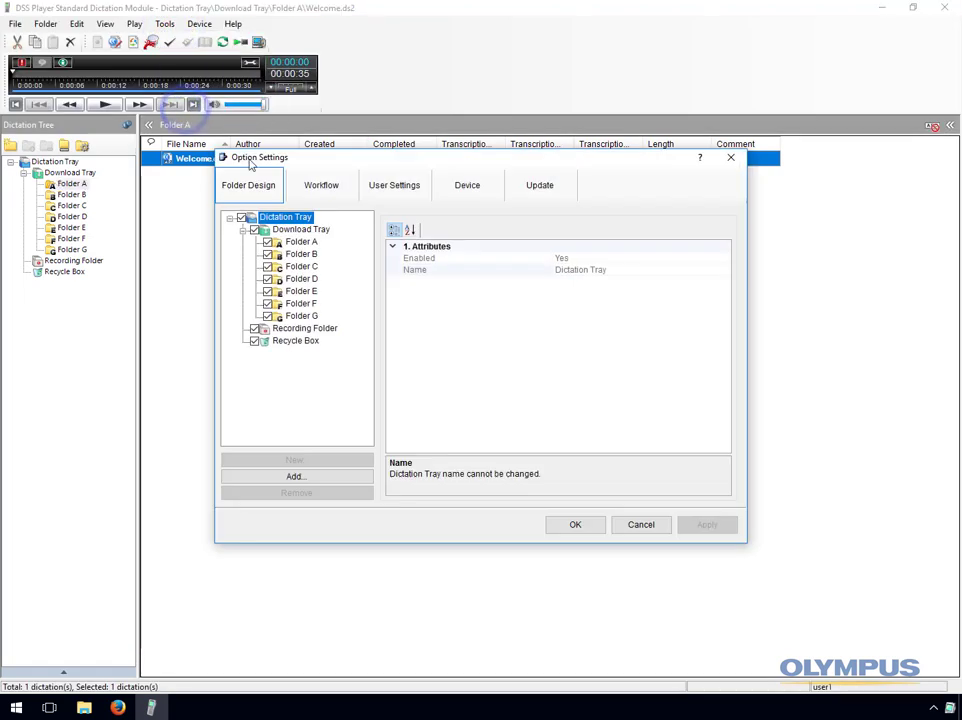
pyautogui.click(296, 242)
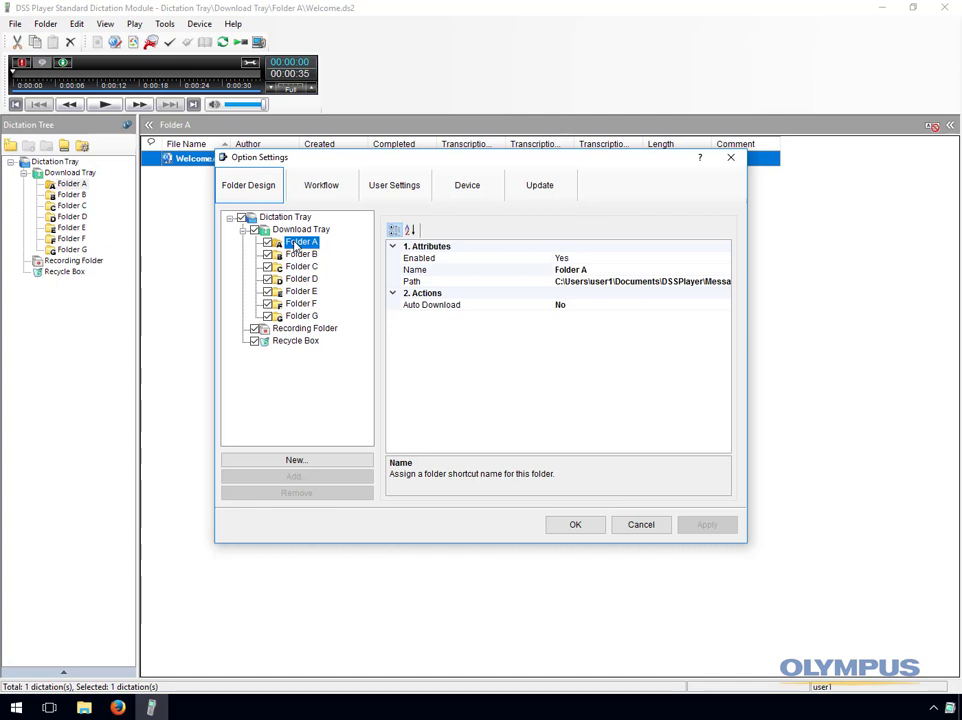
# - Review Workflow's General, Download and Voice recognition pages: Range Entire File, noise cancellation off
pyautogui.click(330, 190)
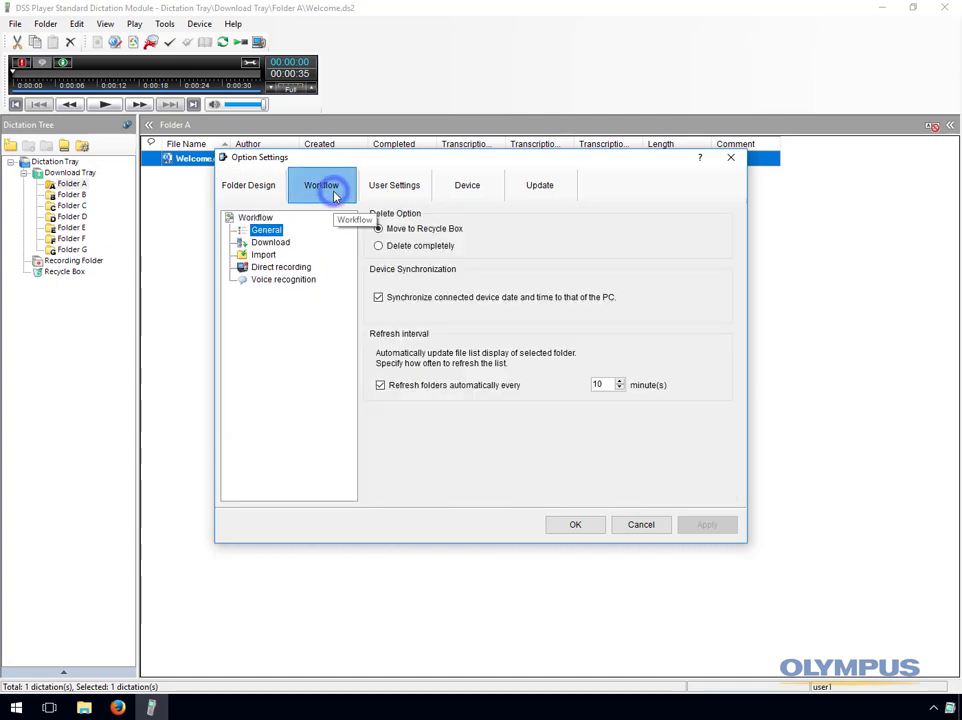
pyautogui.click(284, 243)
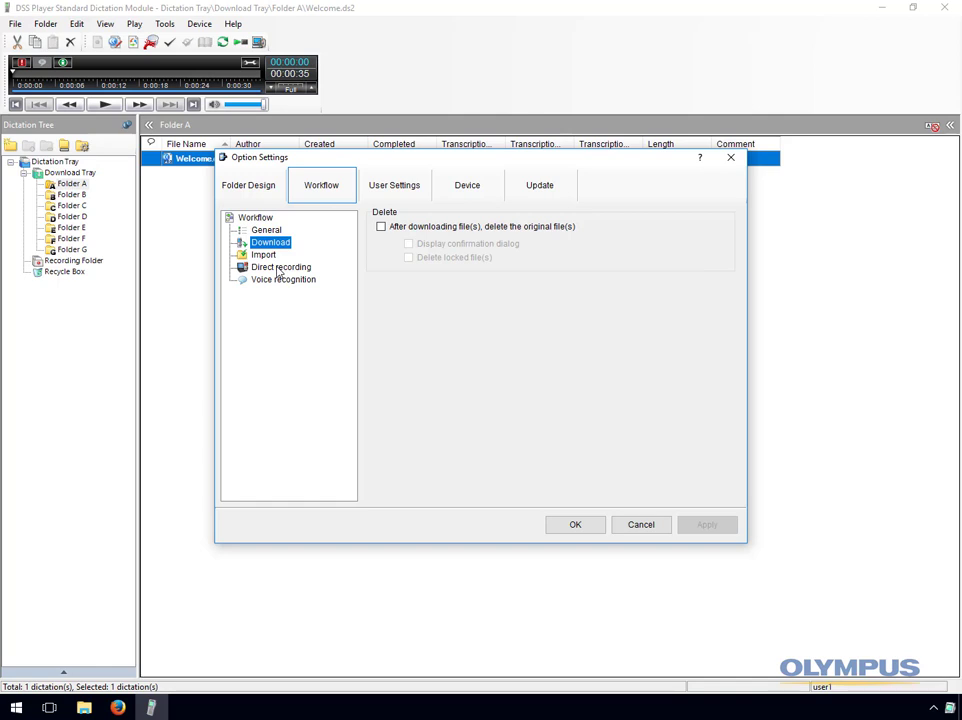
pyautogui.click(275, 281)
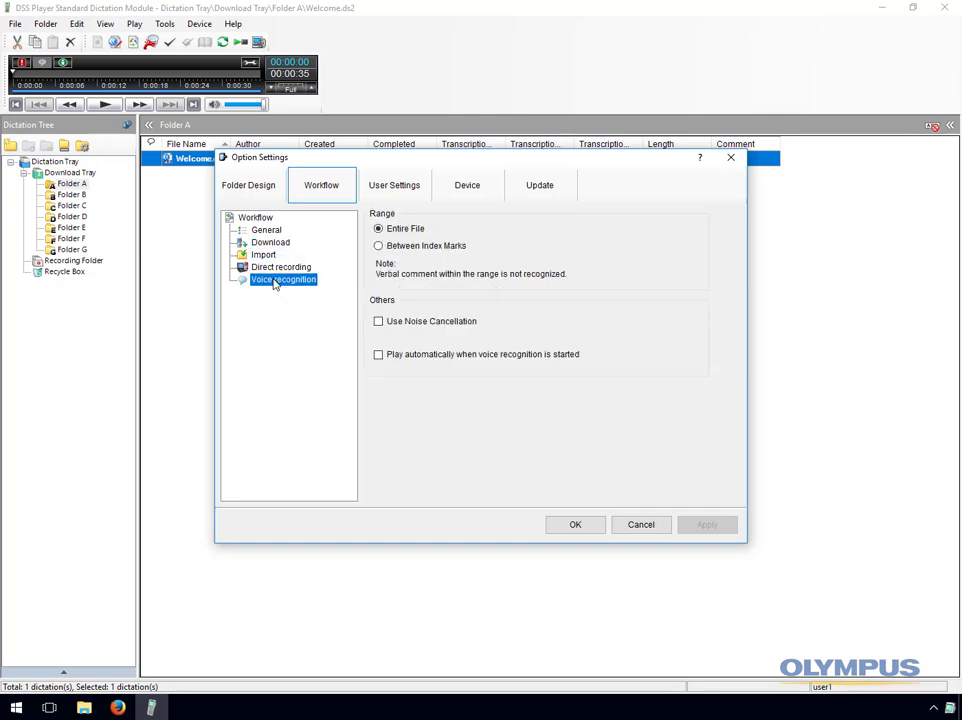
# - Browse the User Settings, Device and Update tabs, then cancel Option Settings unchanged
pyautogui.click(383, 200)
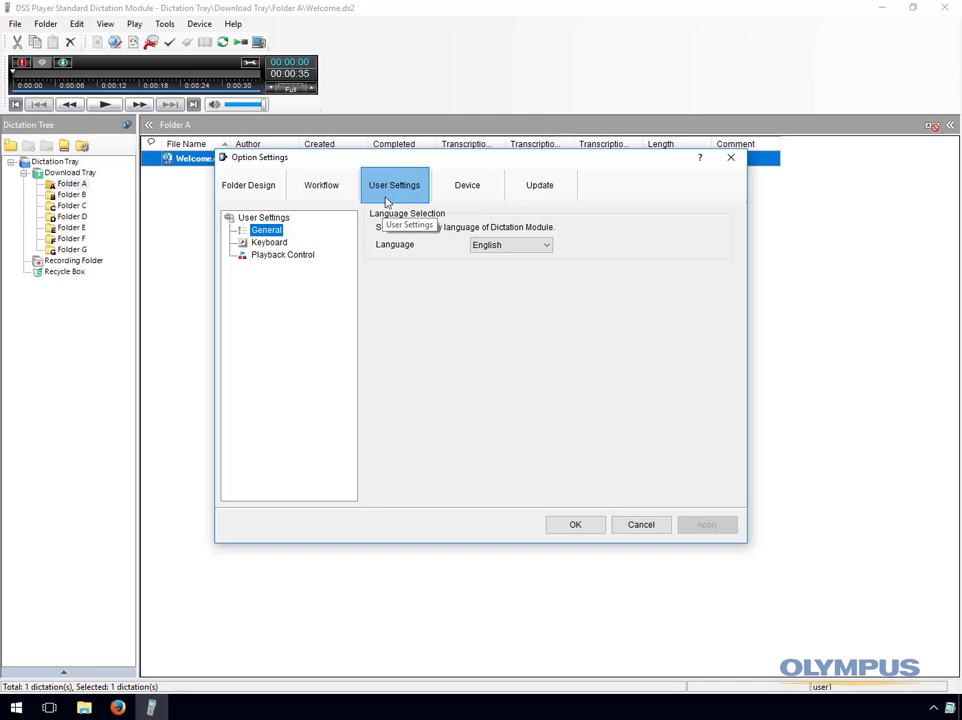
pyautogui.click(442, 200)
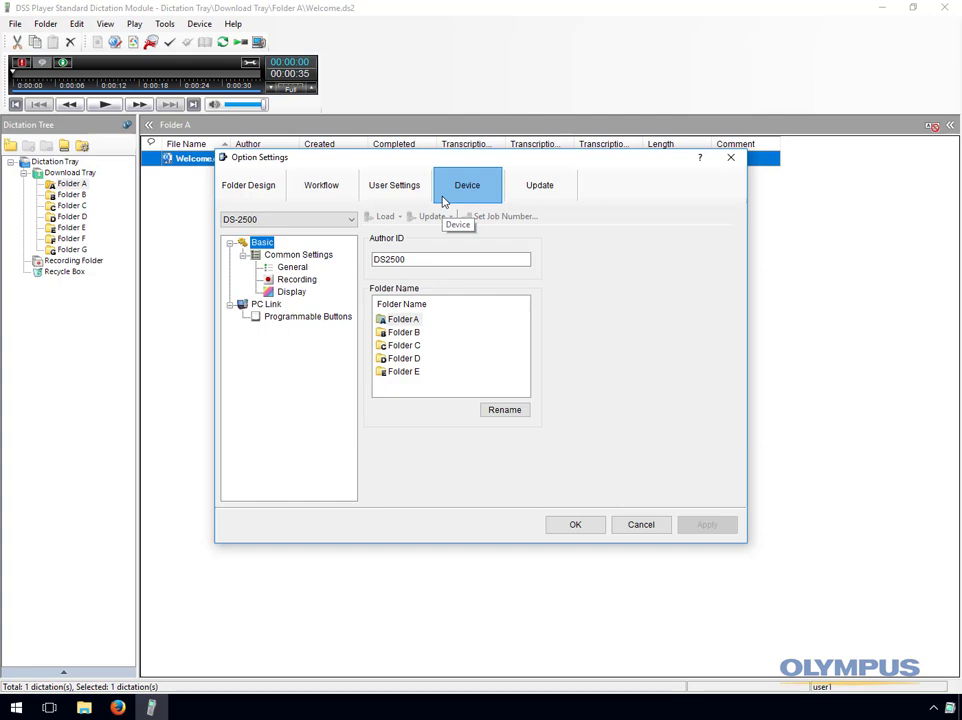
pyautogui.click(517, 186)
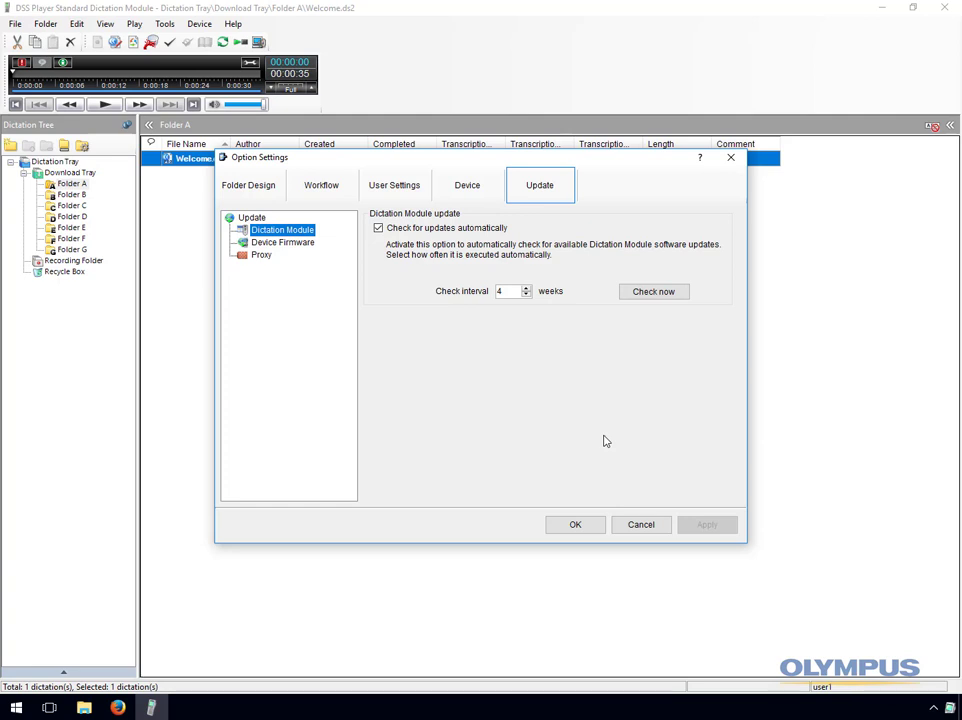
pyautogui.click(640, 525)
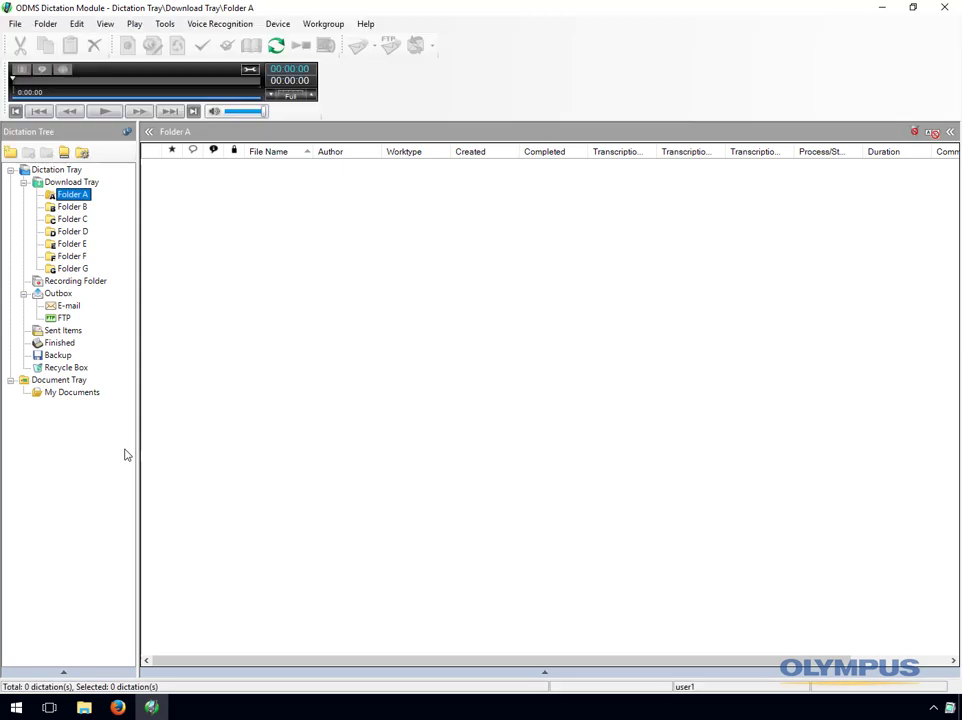
# - Open Options for Folder A, then view Workflow General: Recycle Box, auto rename, 10-minute refresh
pyautogui.click(164, 23)
pyautogui.click(183, 160)
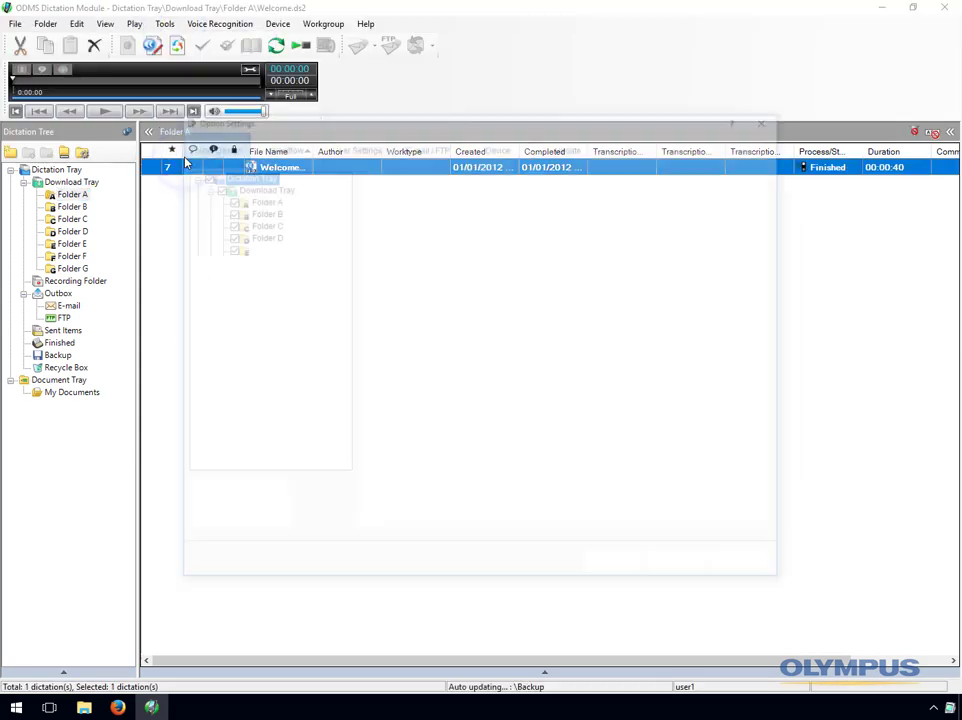
pyautogui.click(256, 198)
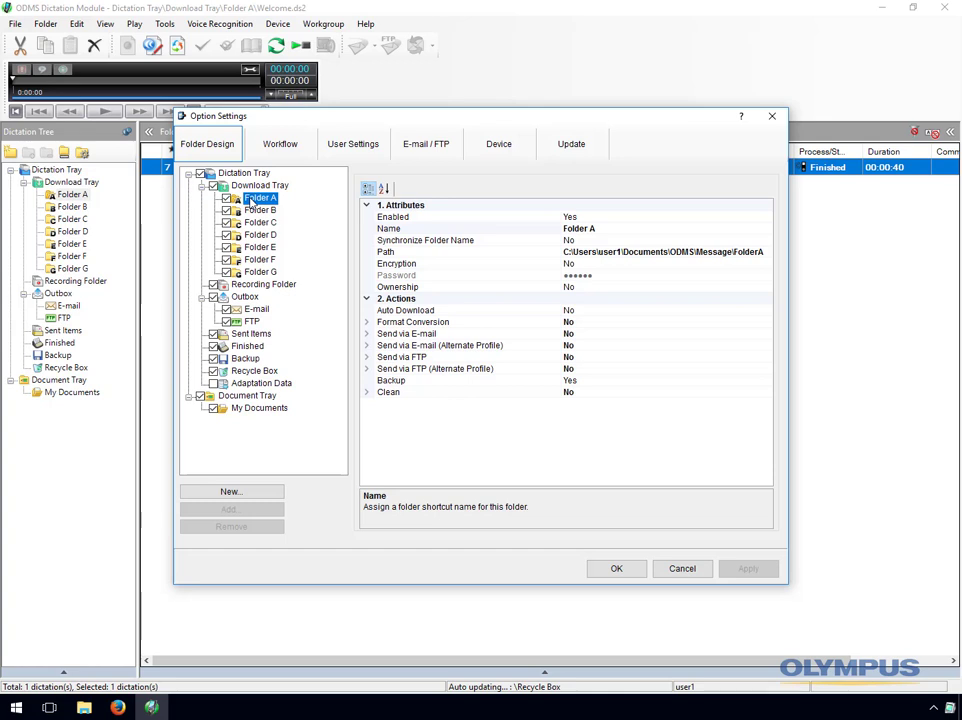
pyautogui.click(279, 148)
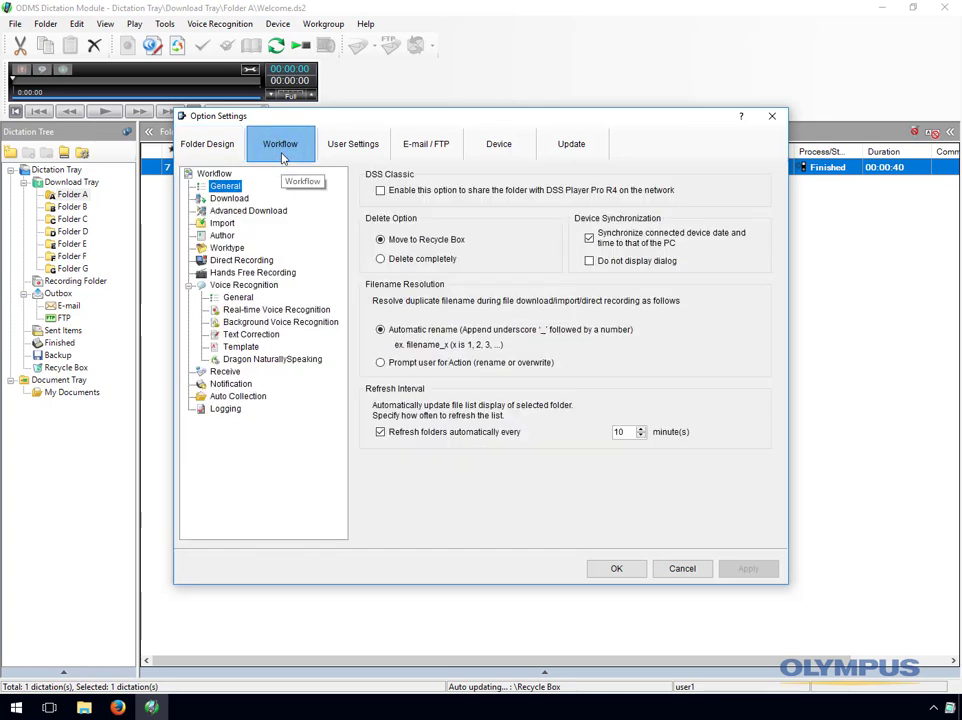
# - View the Download and Advanced Download pages, with no Author ID or Worktype ID routing rules
pyautogui.click(232, 199)
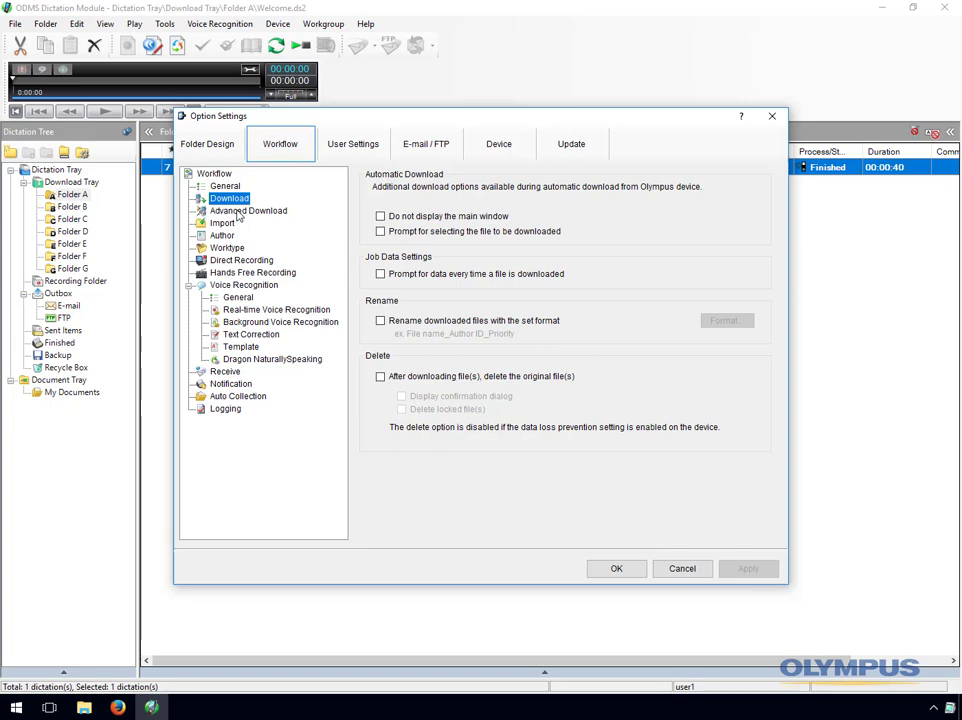
pyautogui.click(239, 214)
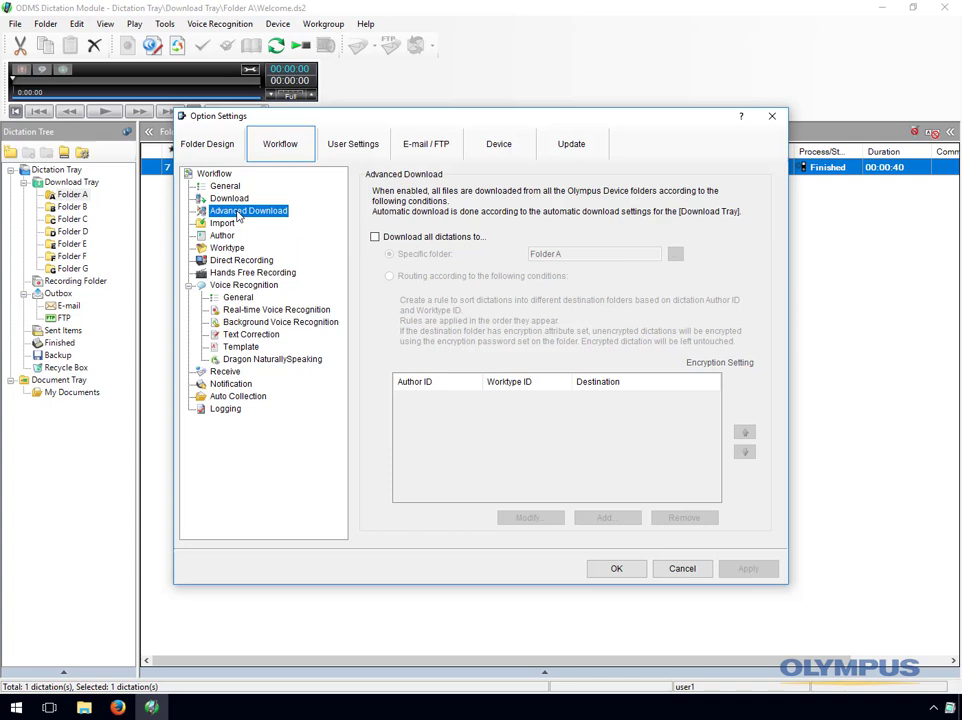
# - Step through Voice Recognition's real-time, background, text correction, template and Dragon profile pages
pyautogui.click(238, 297)
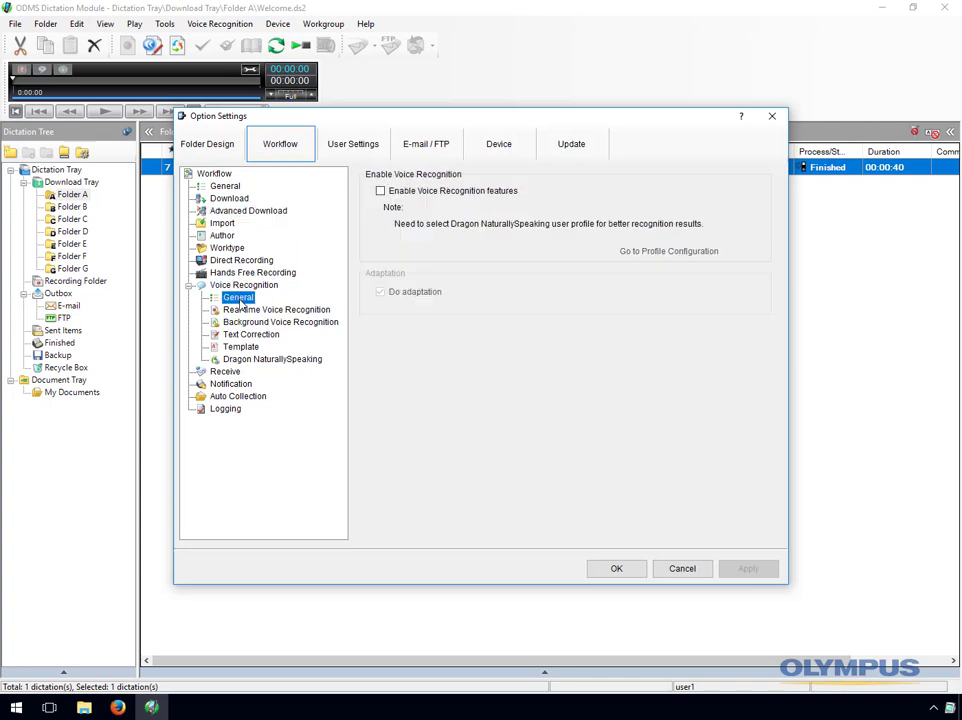
pyautogui.click(240, 310)
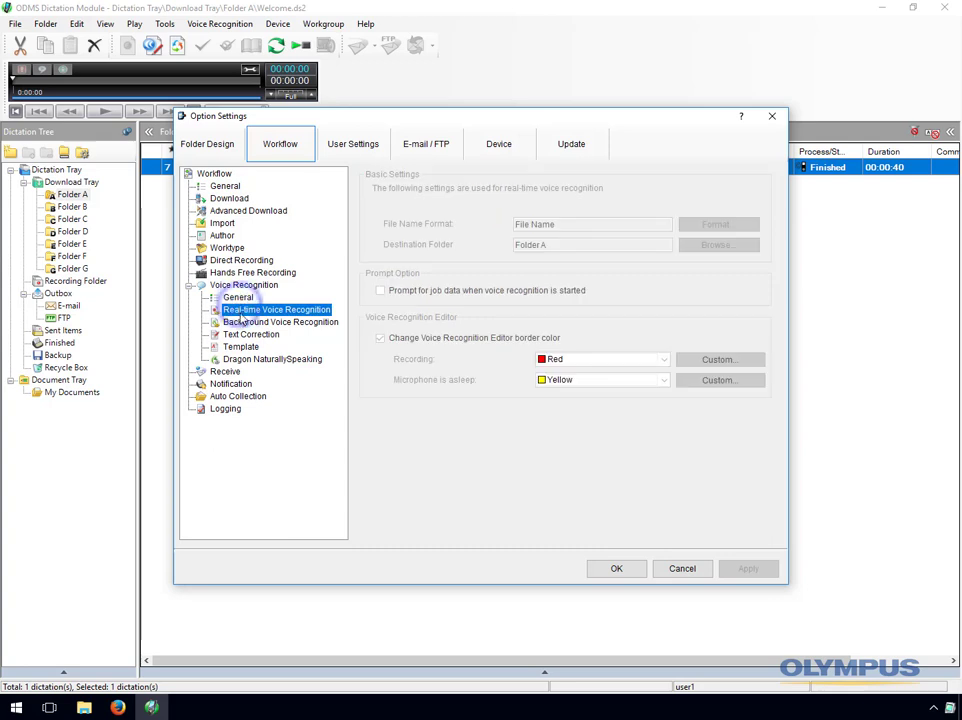
pyautogui.click(242, 322)
pyautogui.click(240, 334)
pyautogui.click(240, 346)
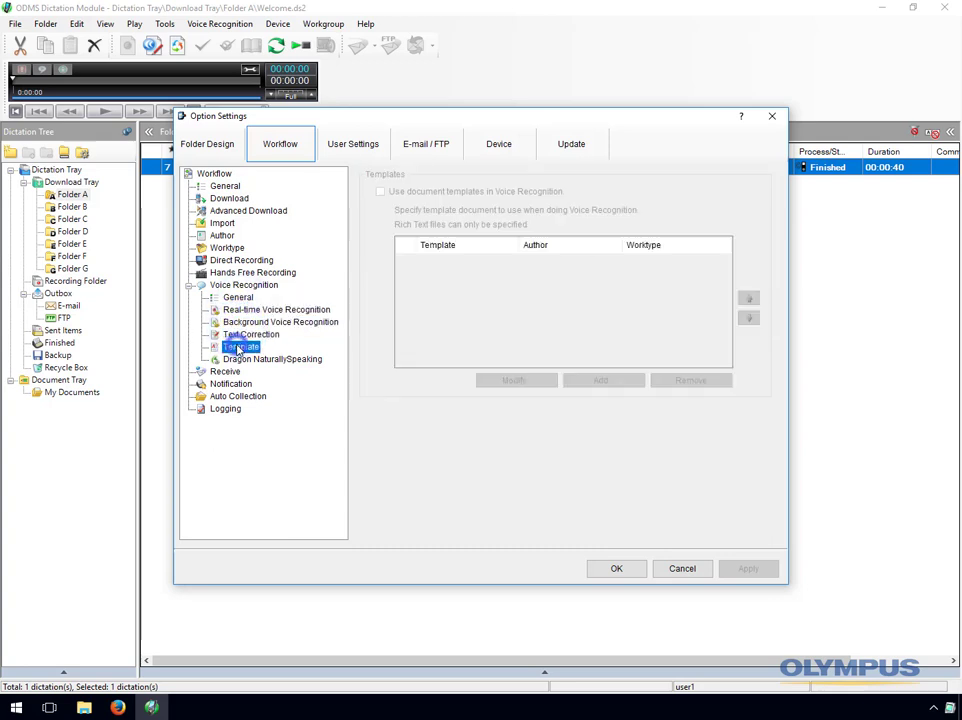
pyautogui.click(241, 360)
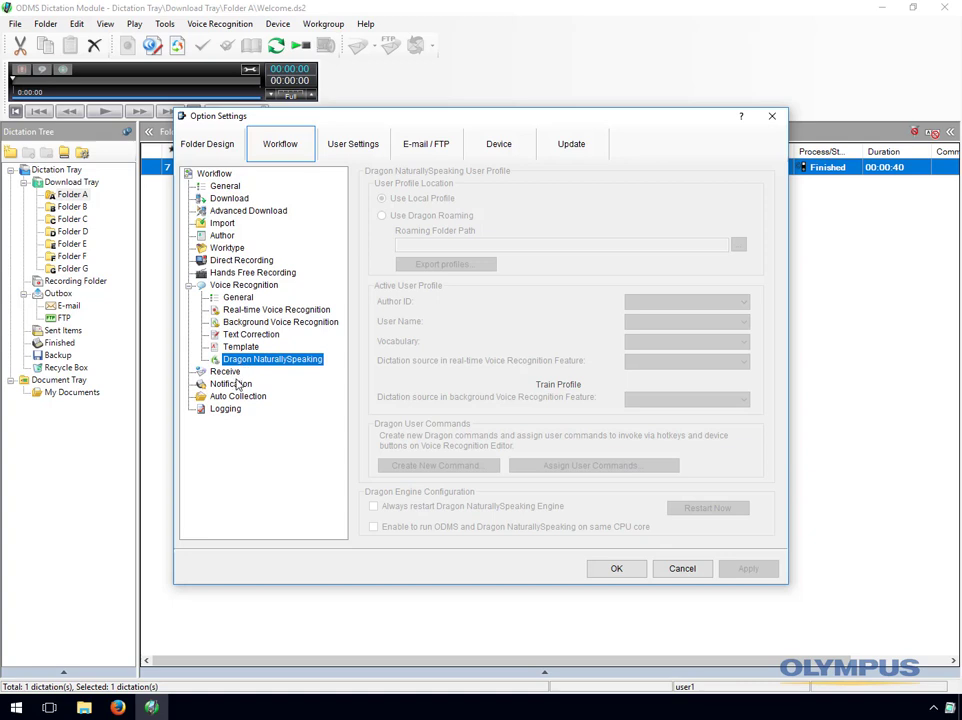
# - Review the Receive and Notification options, then User Settings with English display language
pyautogui.click(225, 372)
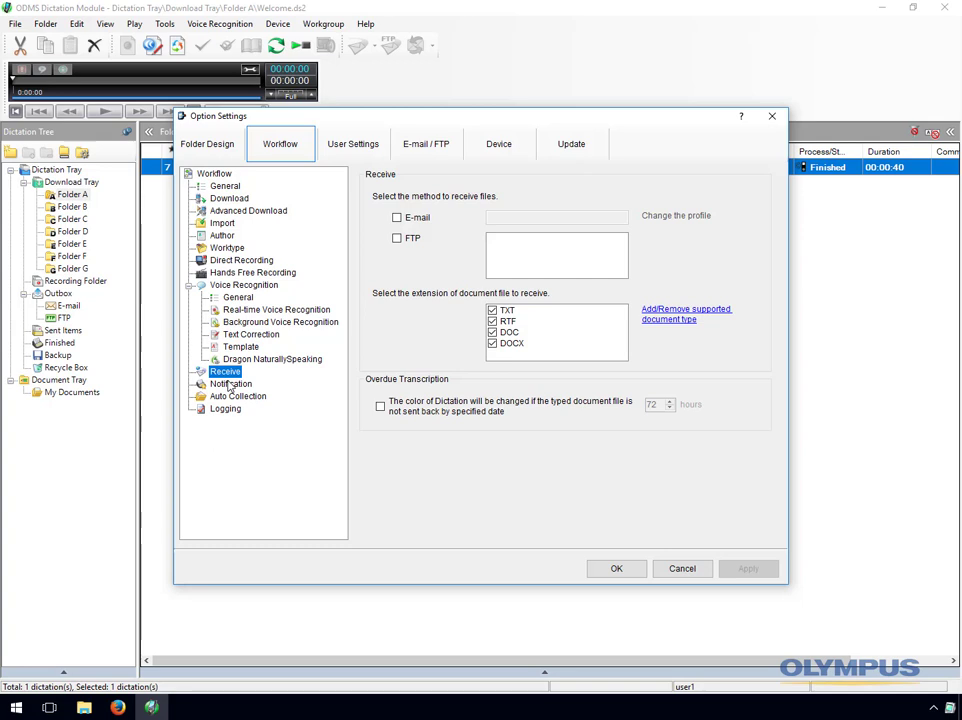
pyautogui.click(230, 385)
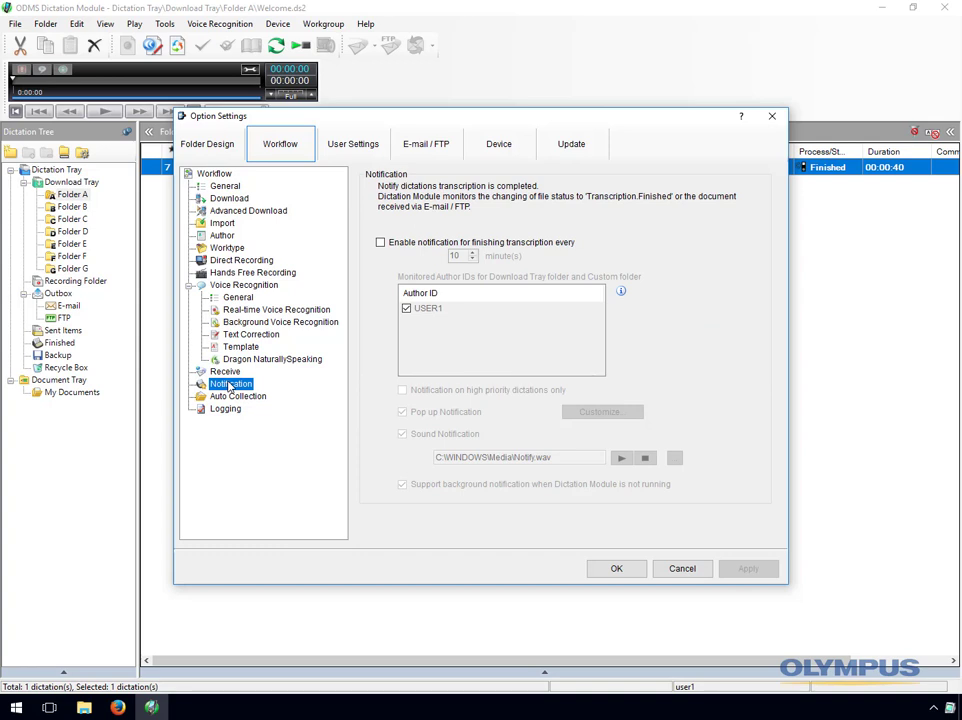
pyautogui.click(351, 152)
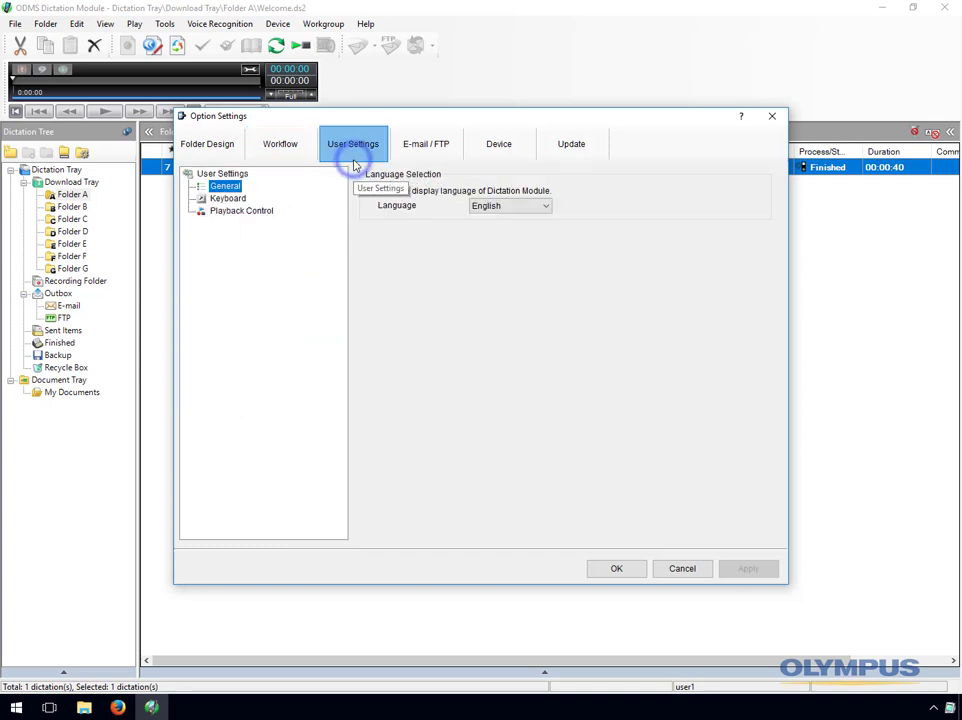
# - Review E-mail / FTP and Device tabs, then Update: automatic checking off, 4-week interval
pyautogui.click(410, 152)
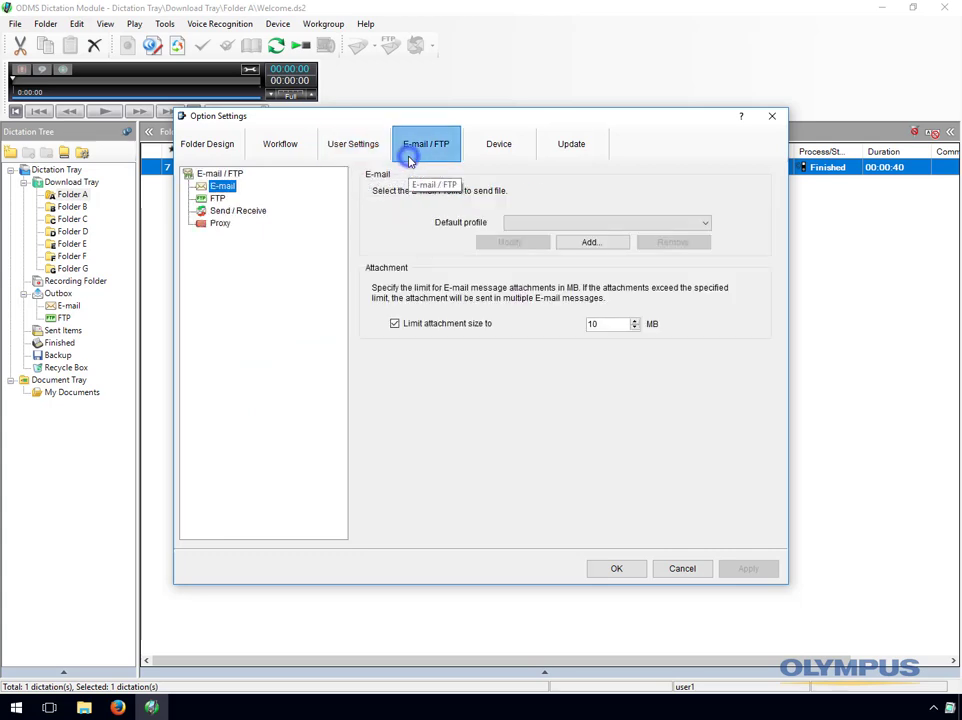
pyautogui.click(492, 156)
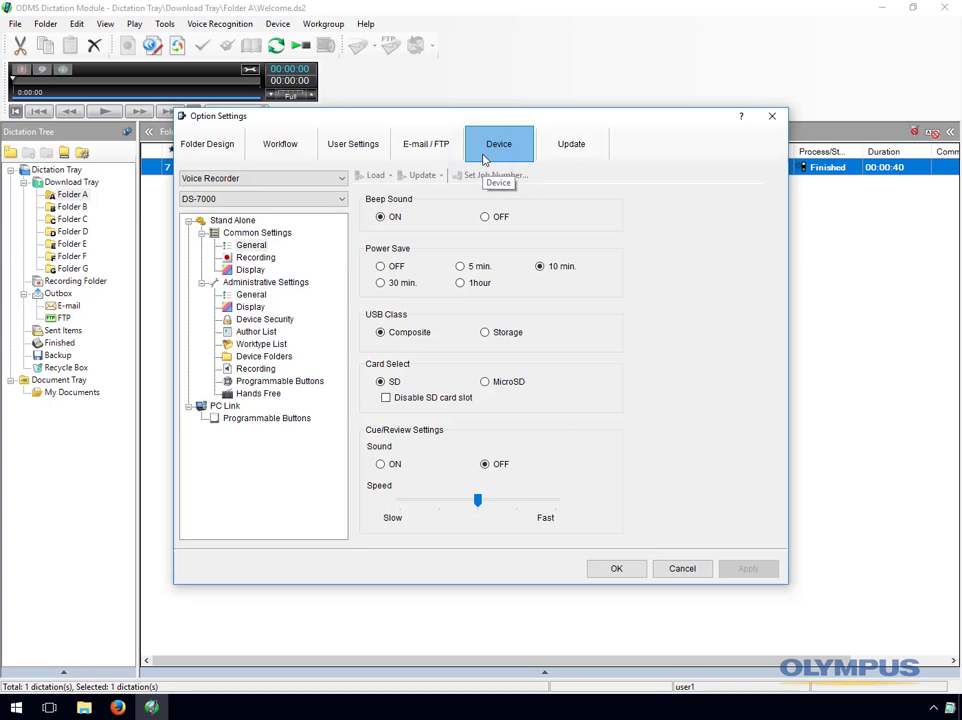
pyautogui.click(571, 146)
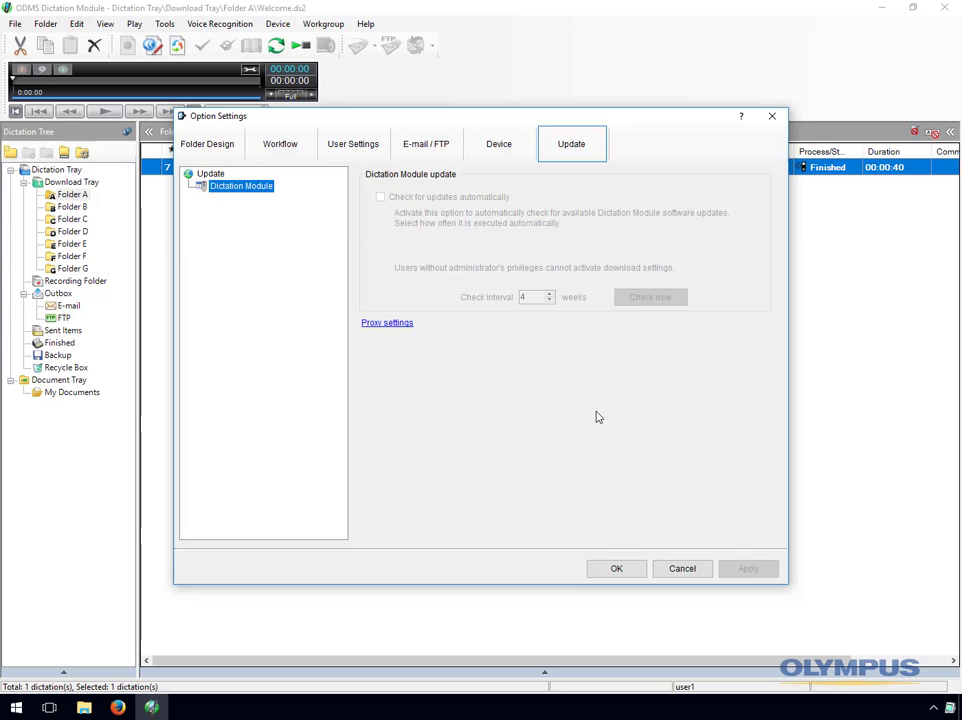
# - Close ODMS Dictation Module and launch DSS Player Standard Transcription Module from Recently added
pyautogui.click(668, 570)
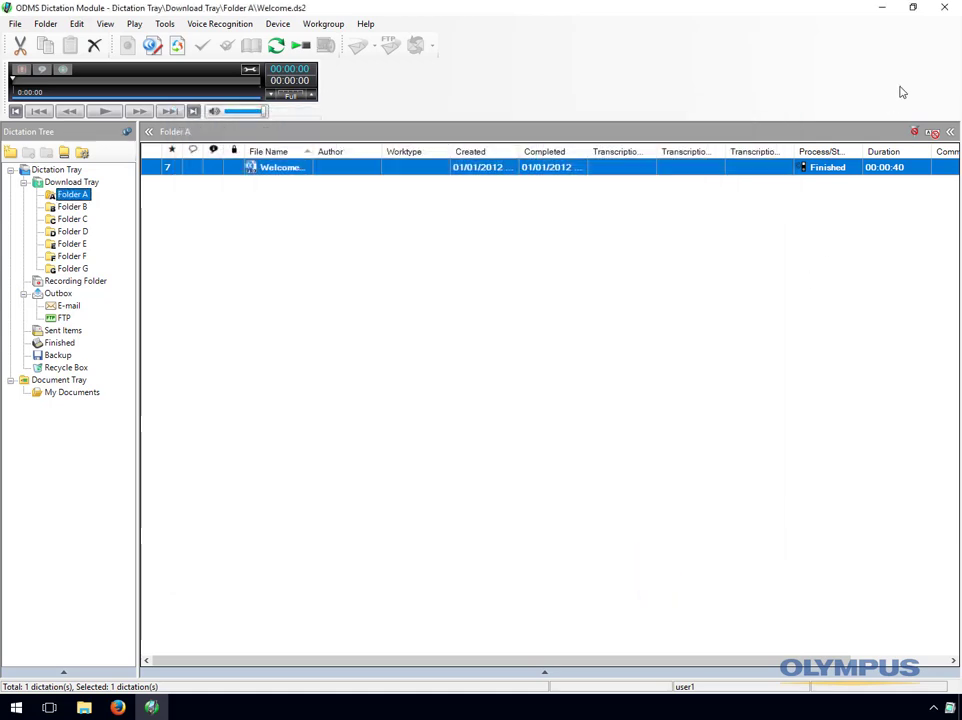
pyautogui.hotkey('alt', 'F4')
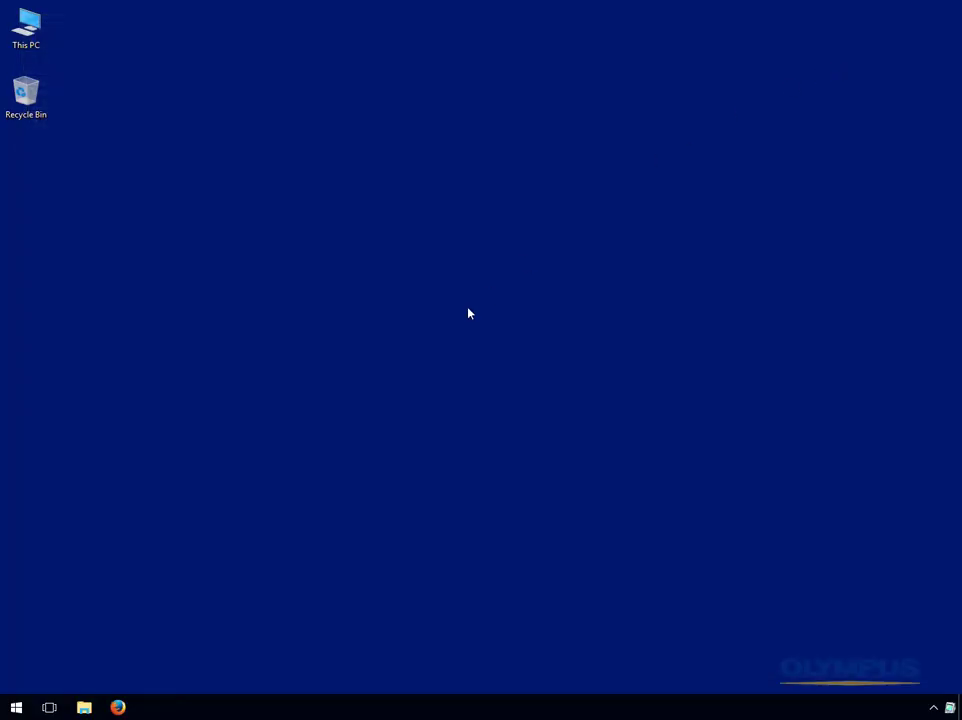
pyautogui.click(16, 707)
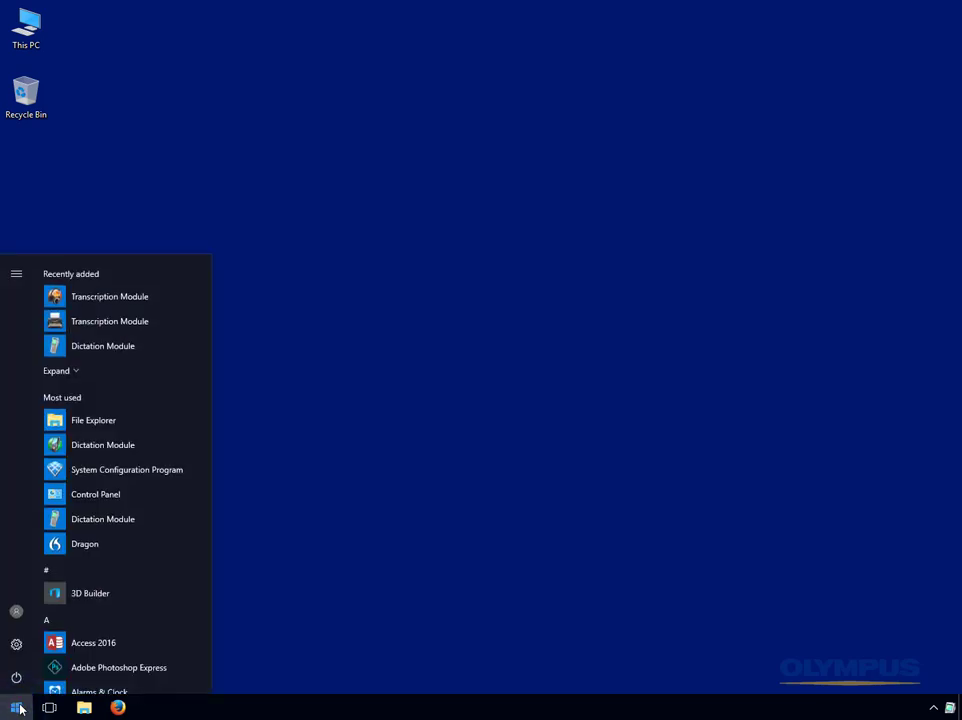
pyautogui.click(137, 325)
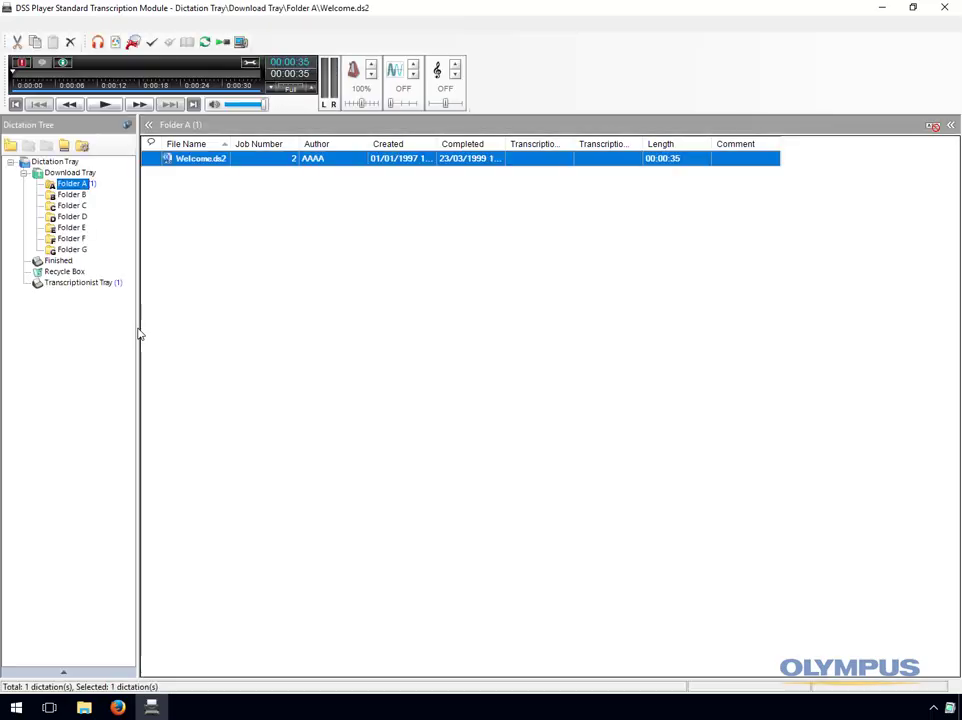
pyautogui.click(166, 24)
# - Open Options and show Folder A's folder attributes: enabled, Auto Download No
pyautogui.click(189, 112)
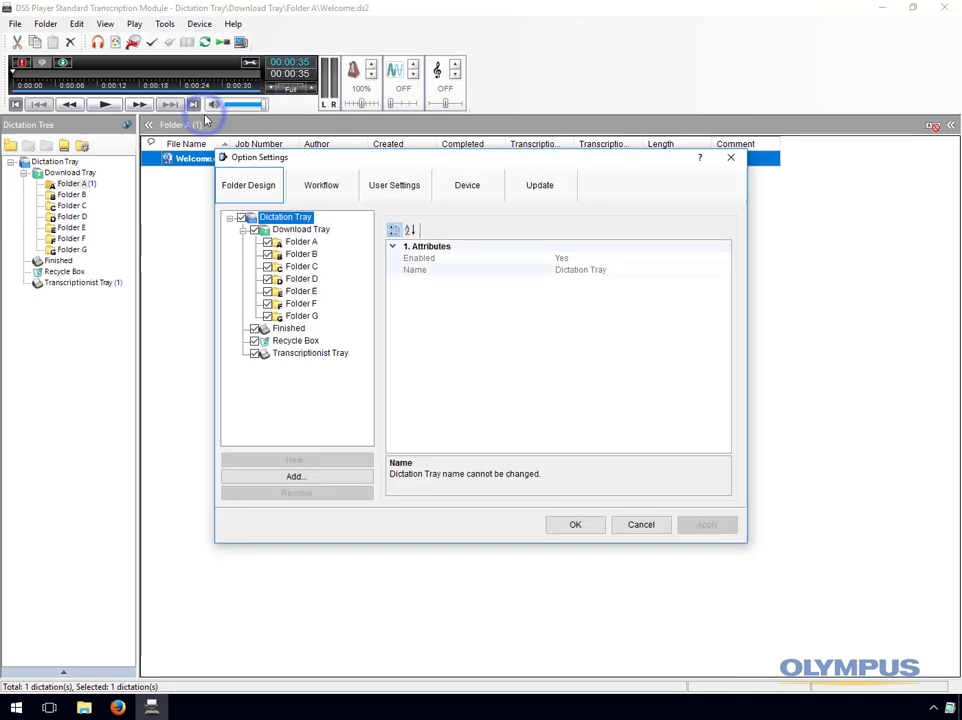
pyautogui.click(301, 242)
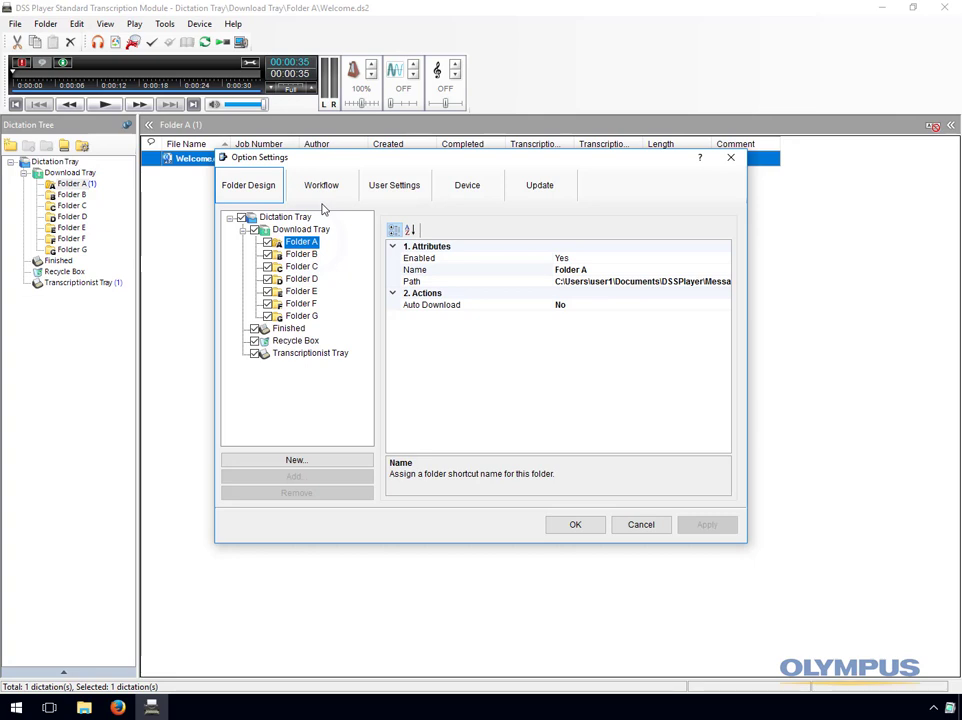
# - Review the Download, Voice recognition and Transcription workflow options, then show User Settings General colours
pyautogui.click(320, 190)
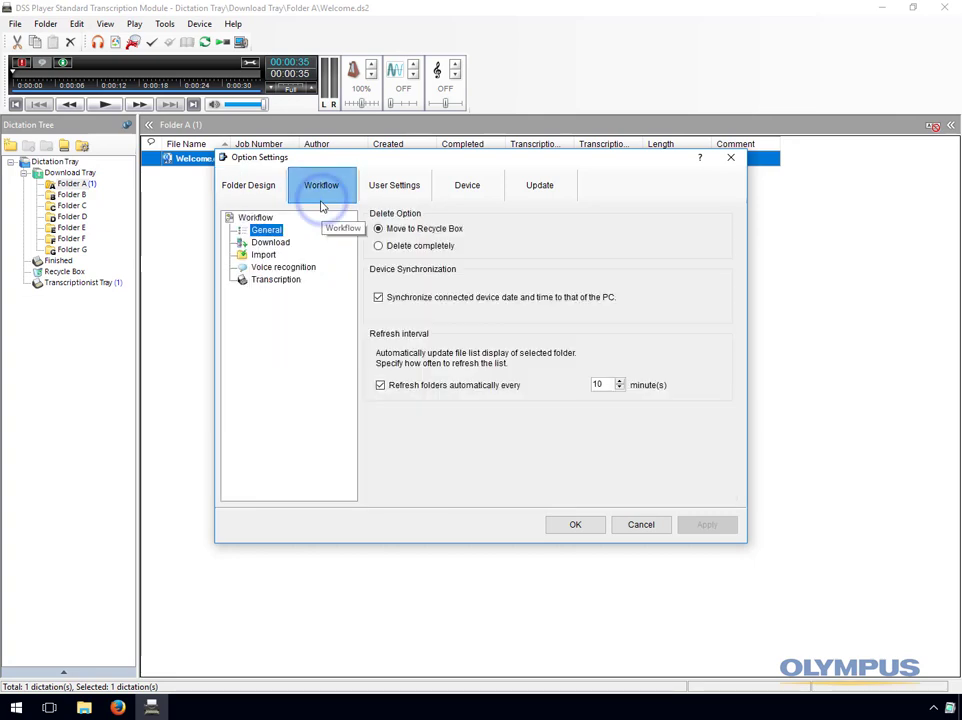
pyautogui.click(287, 245)
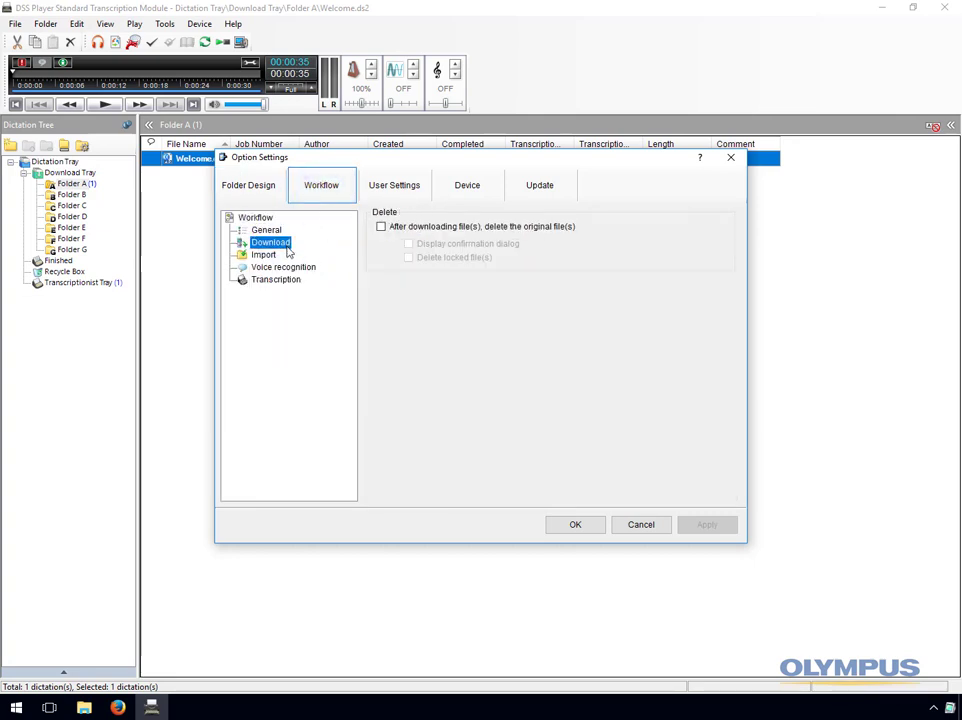
pyautogui.click(284, 267)
pyautogui.click(284, 280)
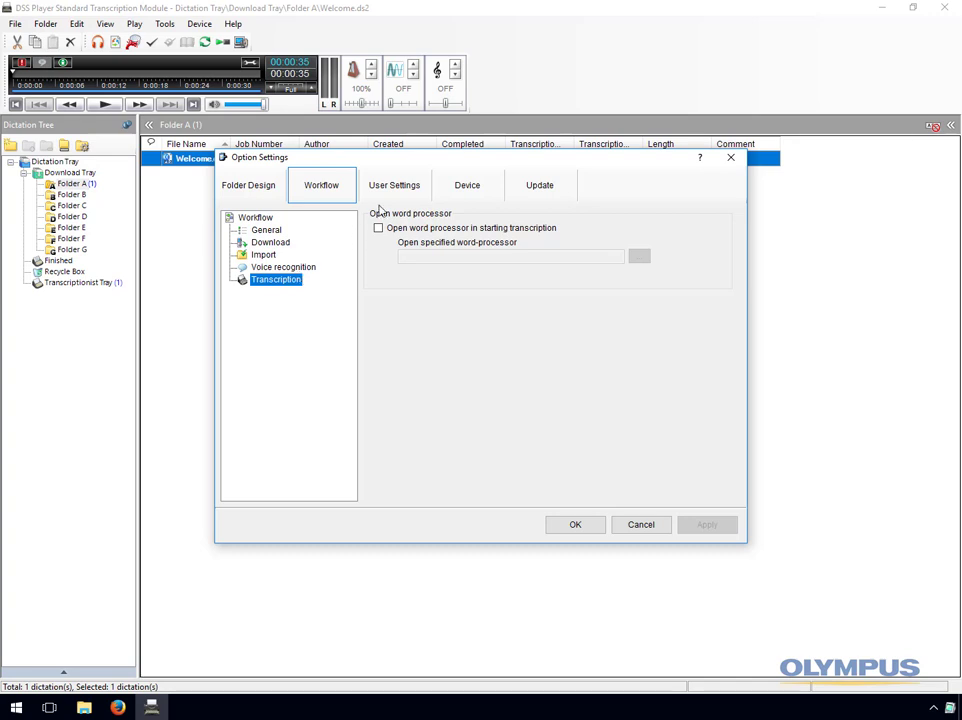
pyautogui.click(380, 190)
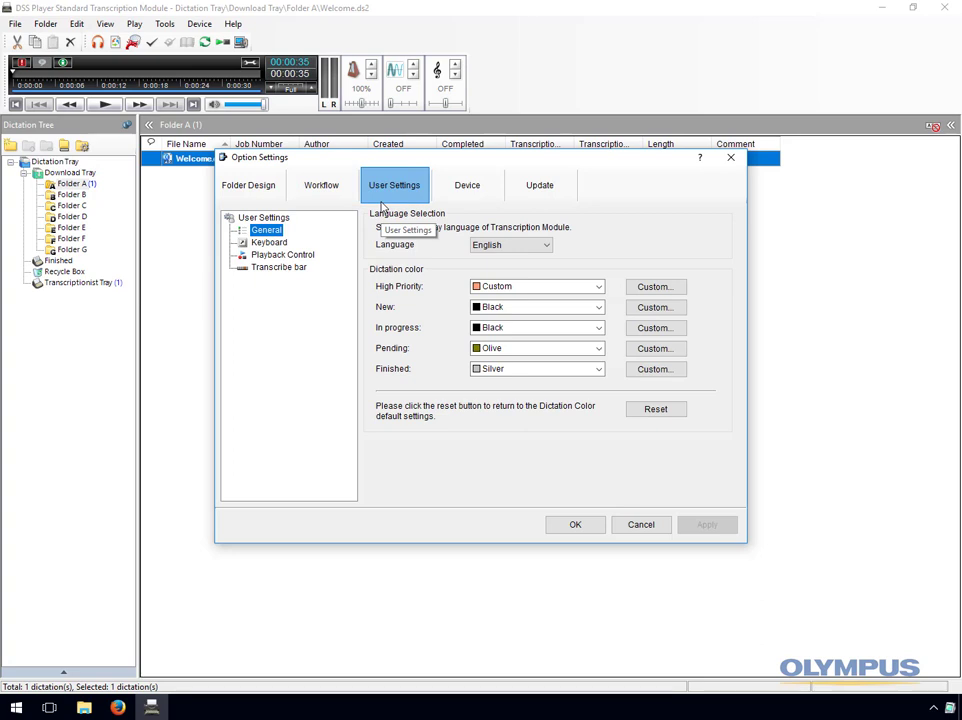
# - View the Playback Control and Transcribe bar settings, then the RS-27 pedal customization on Device
pyautogui.click(282, 254)
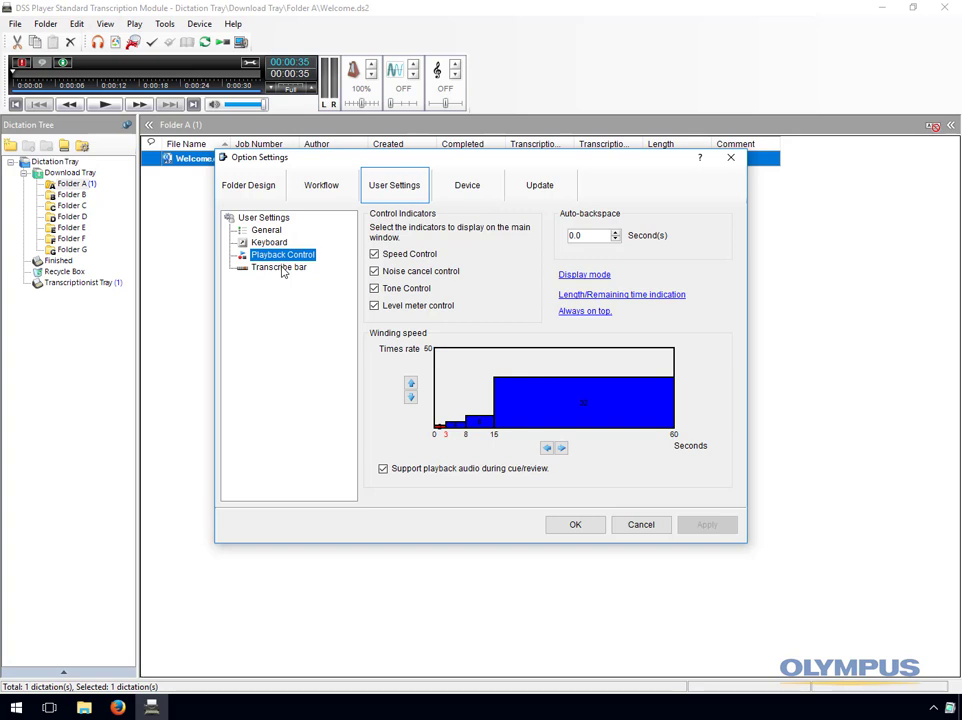
pyautogui.click(281, 268)
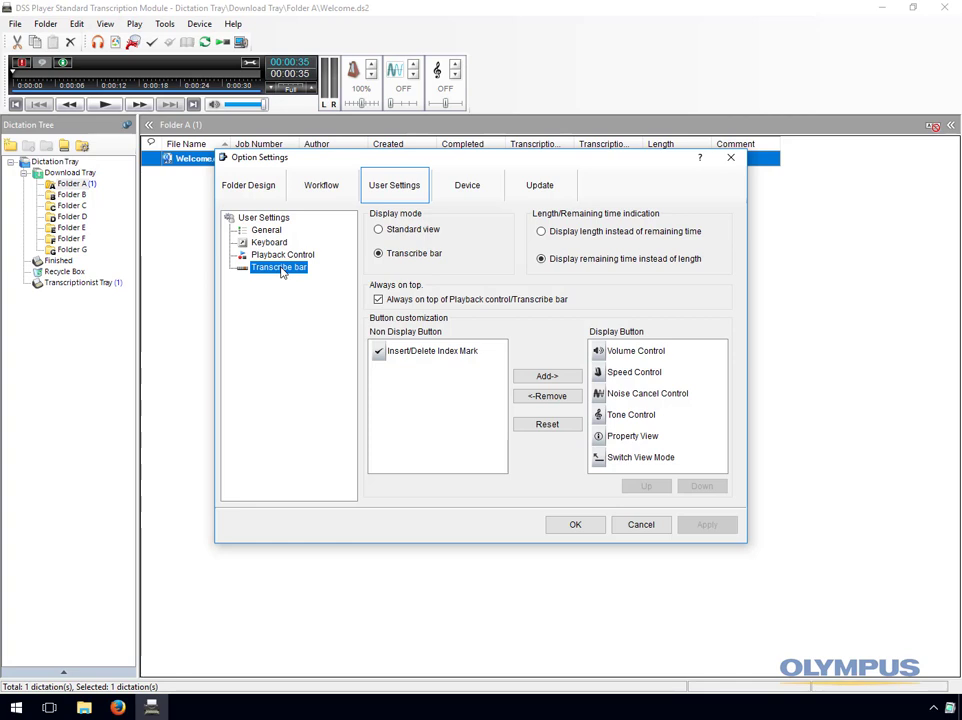
pyautogui.click(460, 186)
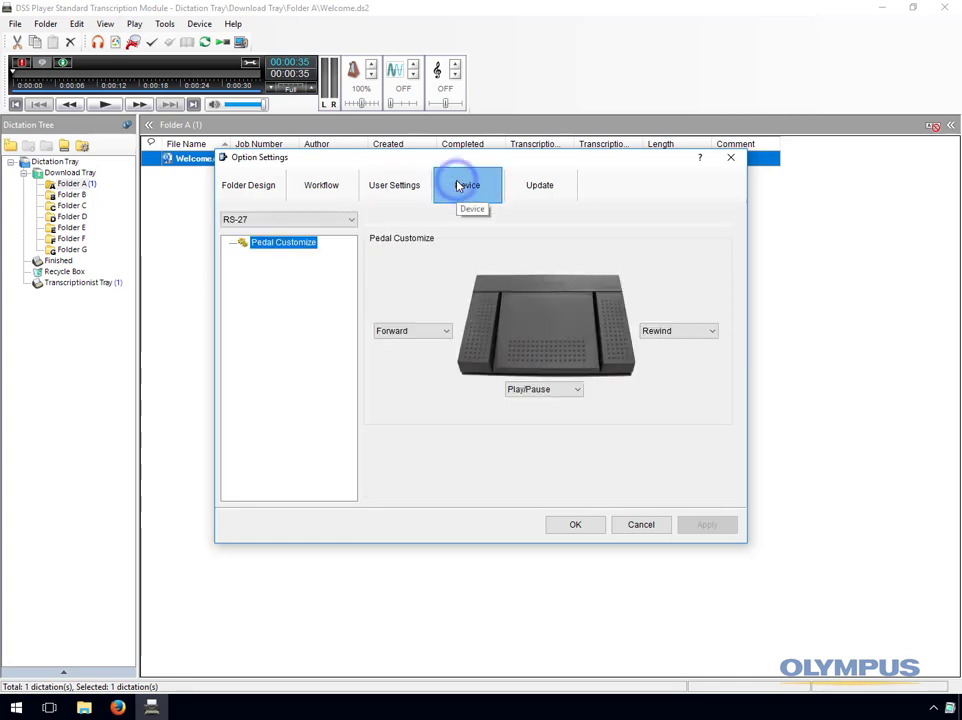
# - Keep RS-27 as the pedal, view Update settings, then cancel Options and exit the program
pyautogui.click(352, 222)
pyautogui.click(350, 218)
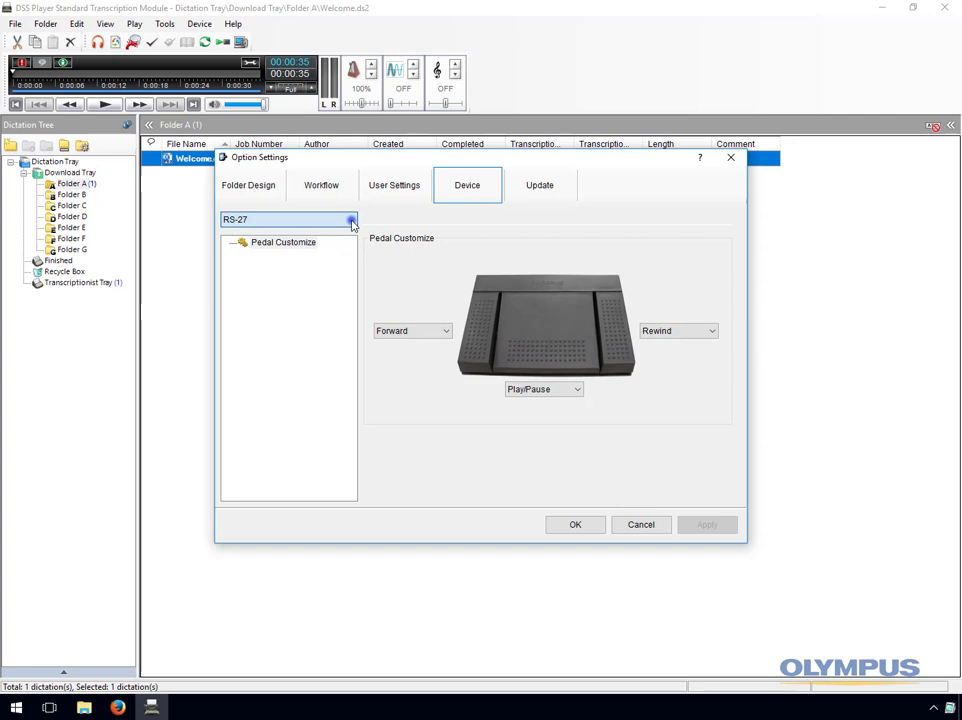
pyautogui.click(530, 195)
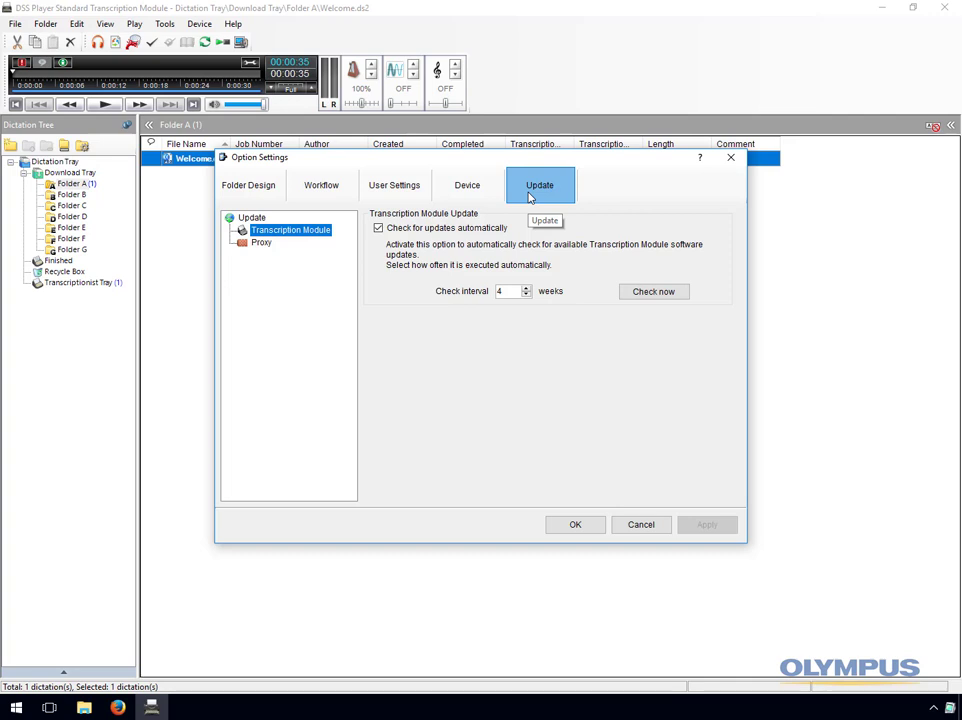
pyautogui.click(640, 526)
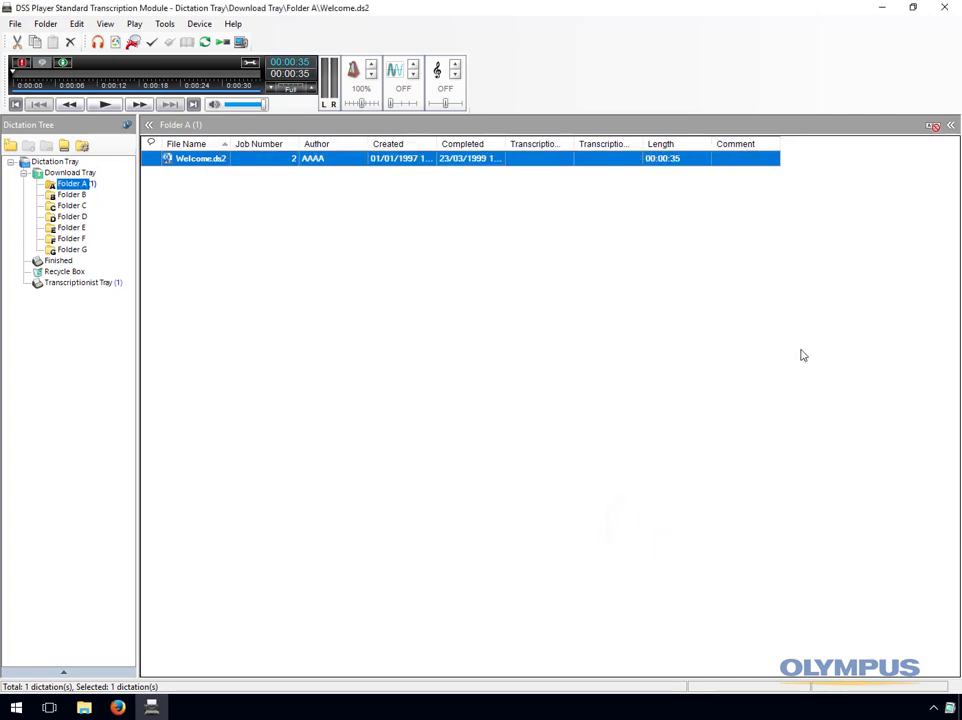
pyautogui.click(945, 10)
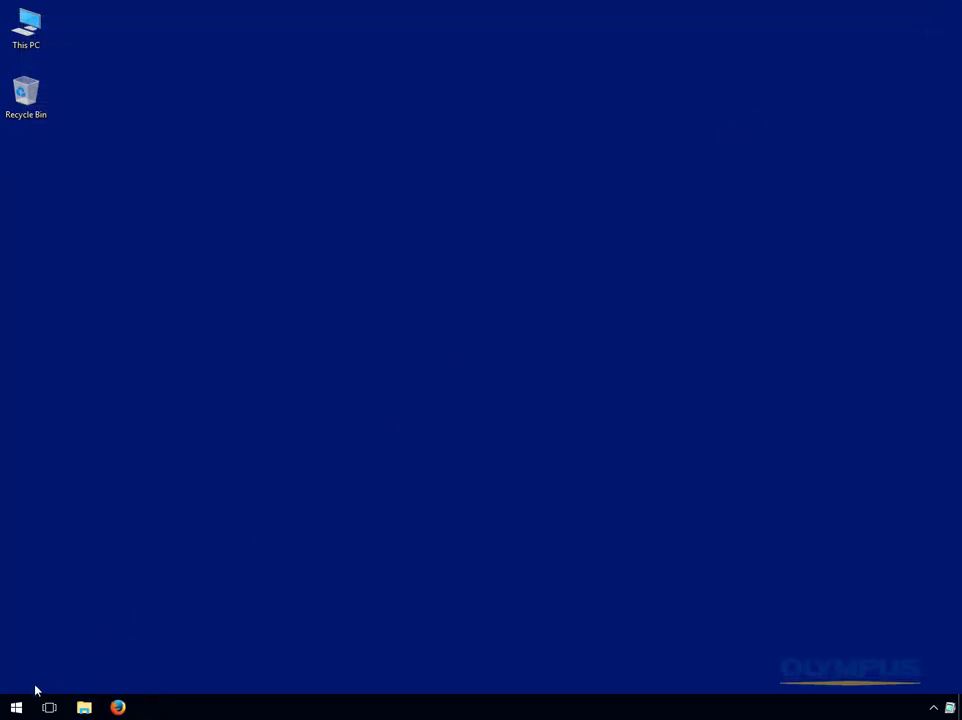
# - Launch ODMS Transcription Module from Start and open Tools > Options
pyautogui.click(16, 707)
pyautogui.click(137, 306)
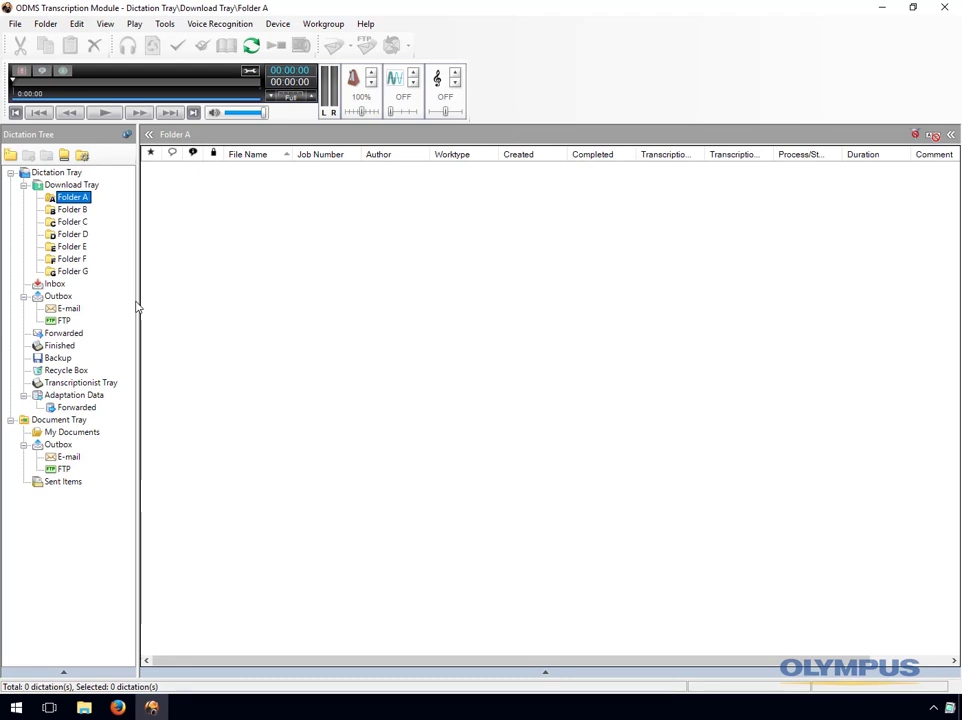
pyautogui.click(165, 25)
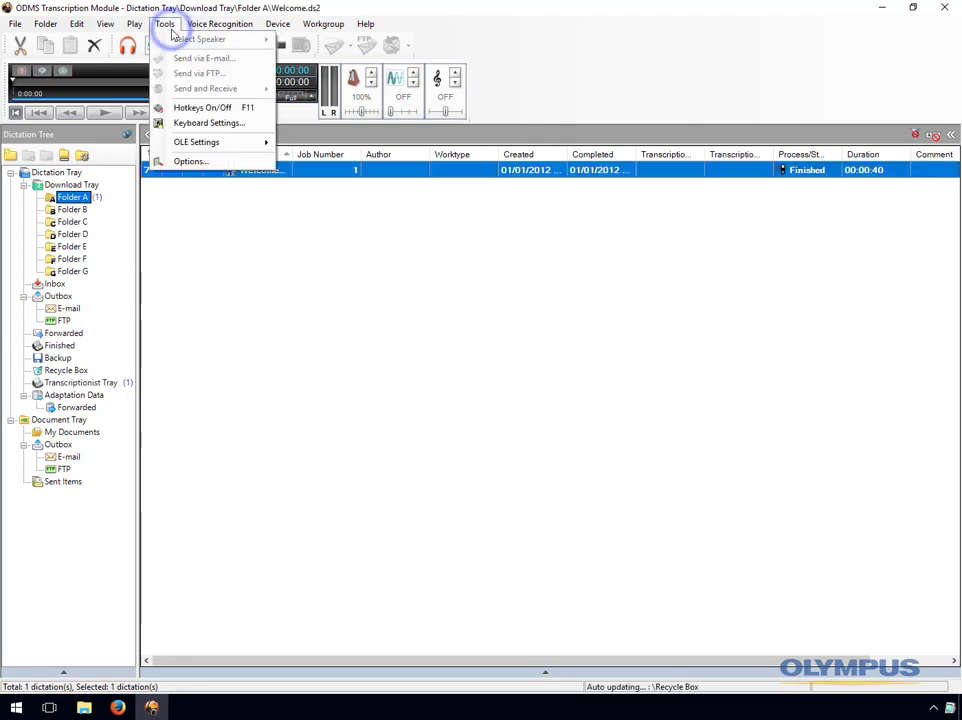
pyautogui.click(190, 161)
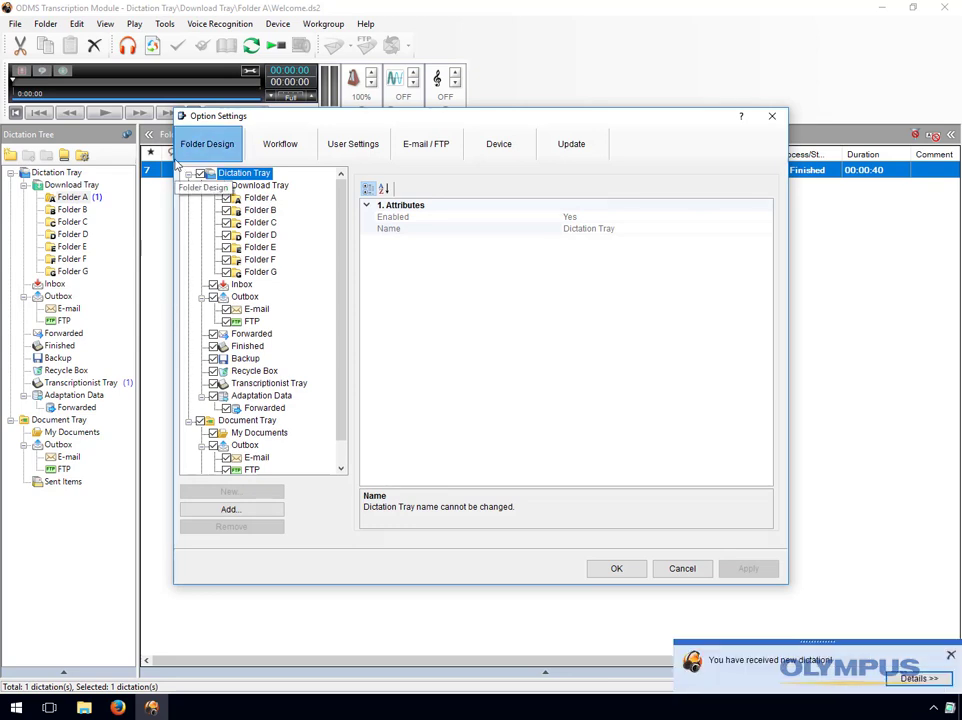
# - View Folder A's attributes and actions, then the Workflow General settings
pyautogui.click(254, 199)
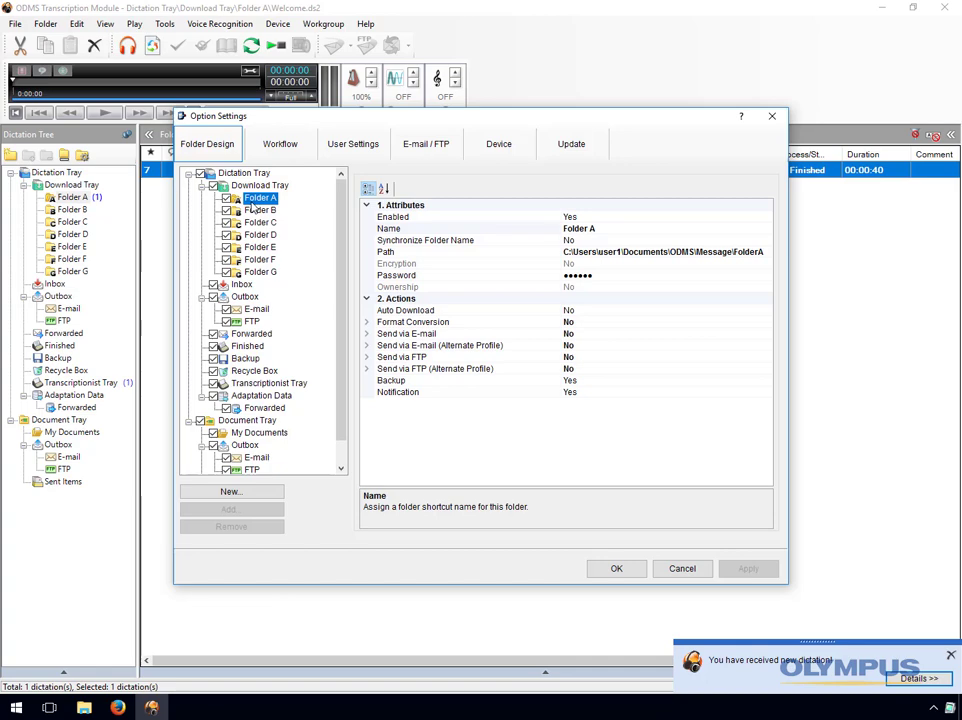
pyautogui.click(283, 144)
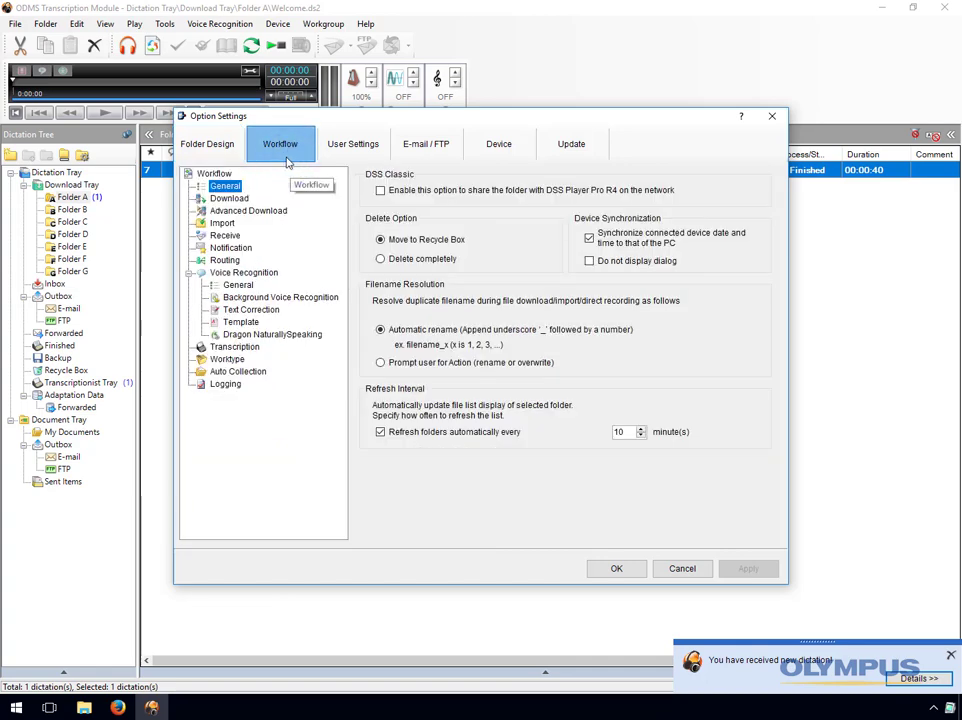
# - Review Download, Advanced Download, Receive, Notification and Routing, then Voice Recognition General
pyautogui.click(230, 199)
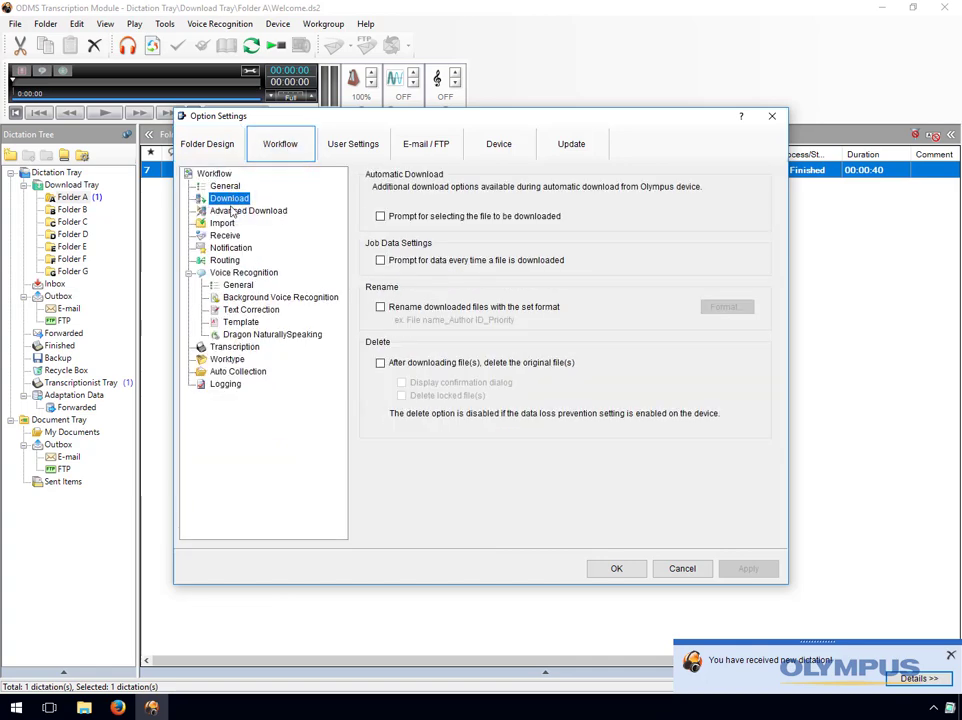
pyautogui.click(240, 211)
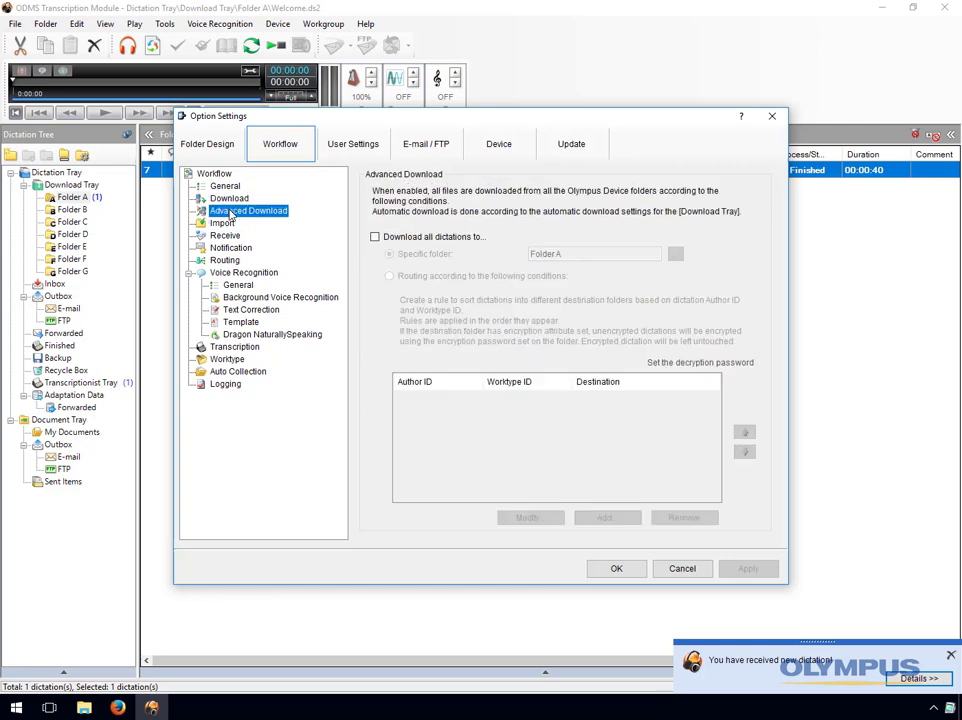
pyautogui.click(228, 235)
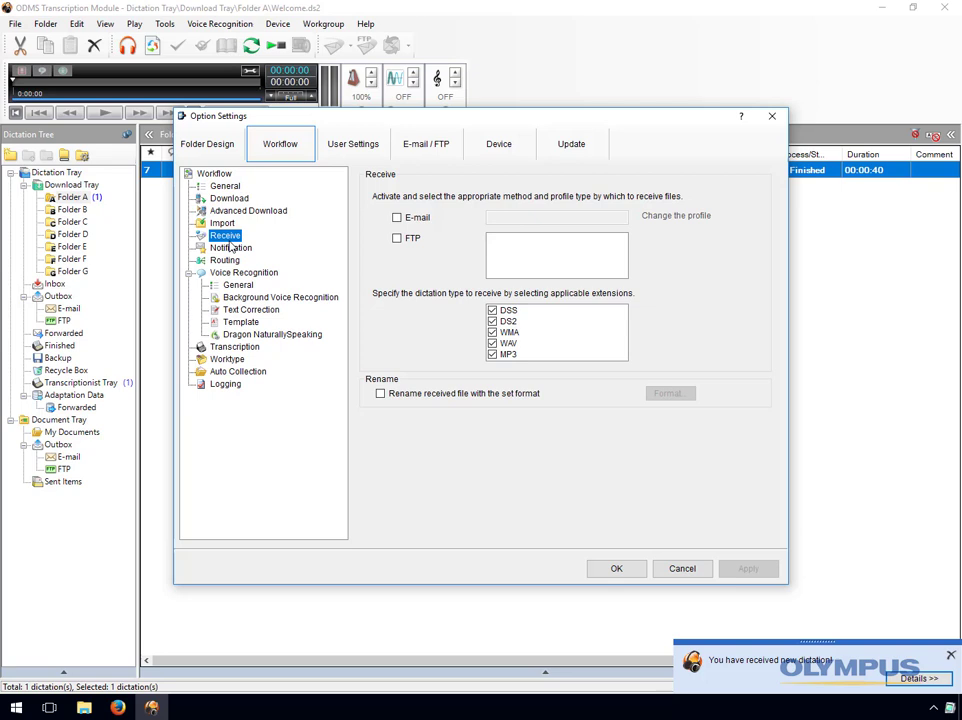
pyautogui.click(231, 247)
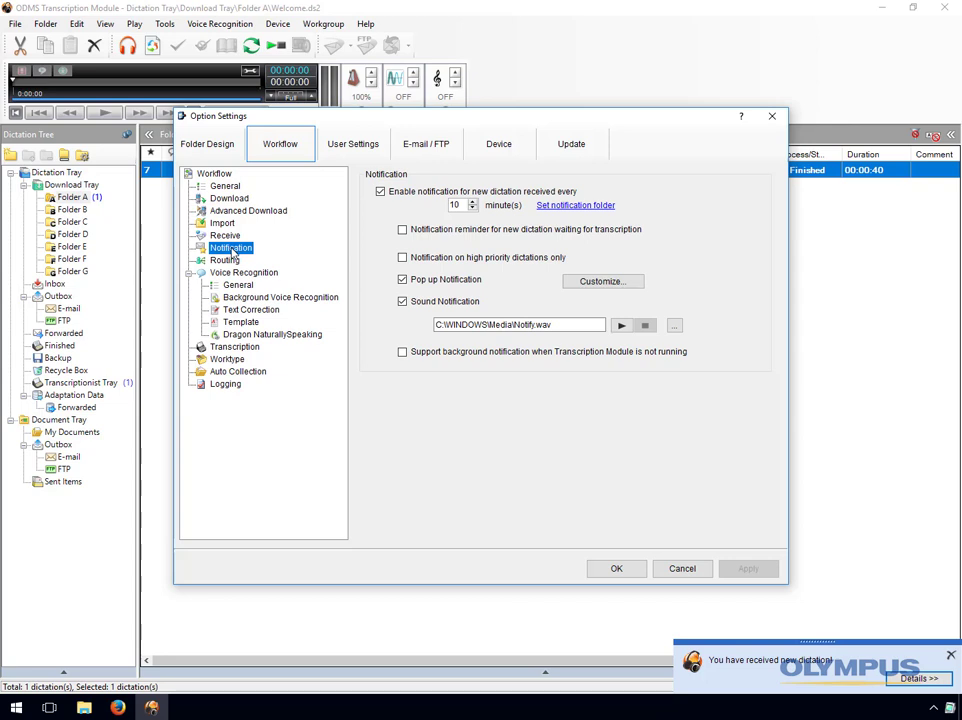
pyautogui.click(229, 261)
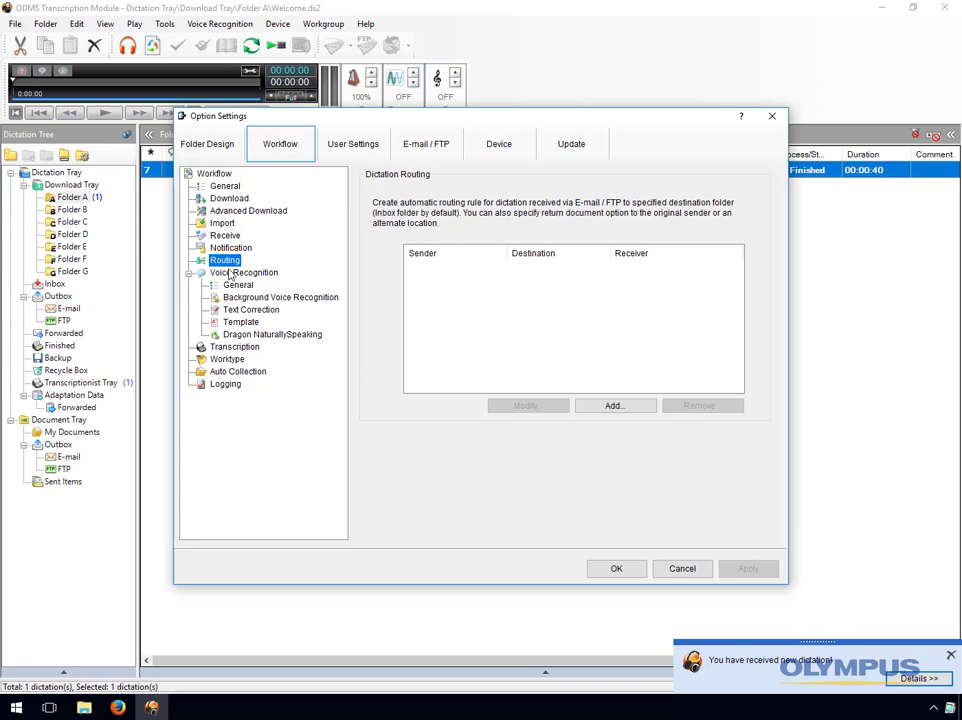
pyautogui.click(230, 286)
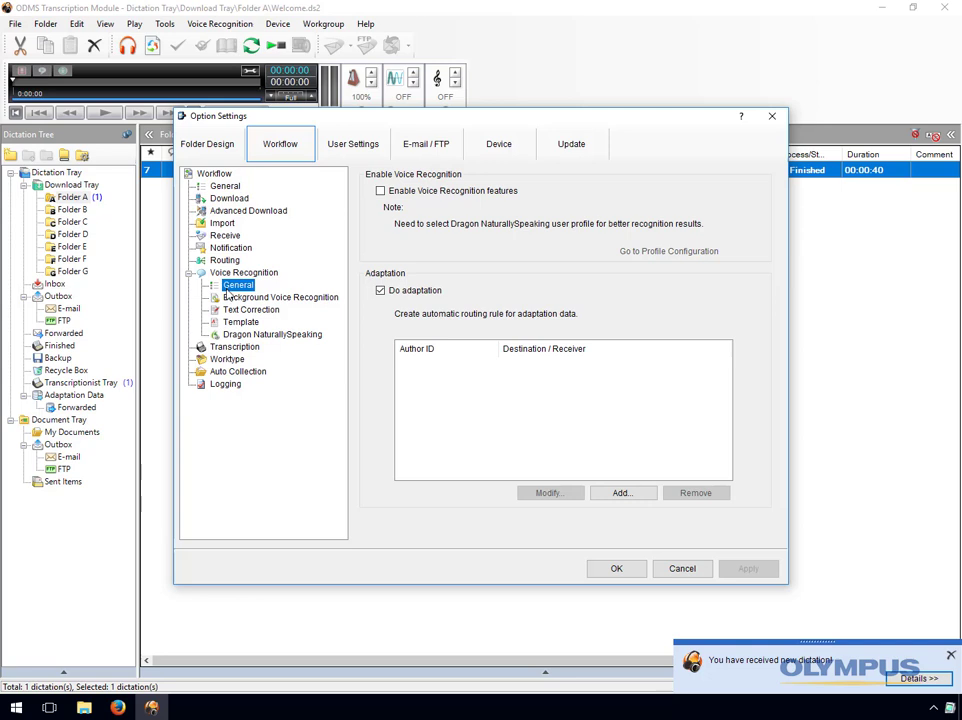
# - Review Text Correction, Template, Dragon NaturallySpeaking, Transcription and Auto Collection, then User Settings General
pyautogui.click(230, 297)
pyautogui.click(228, 310)
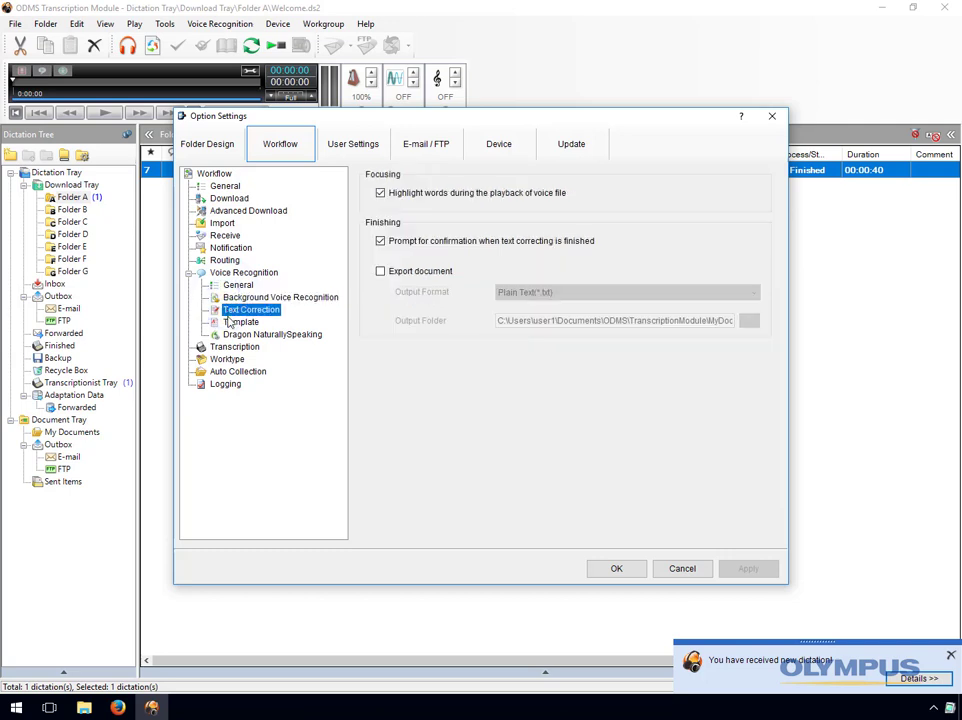
pyautogui.click(238, 322)
pyautogui.click(236, 335)
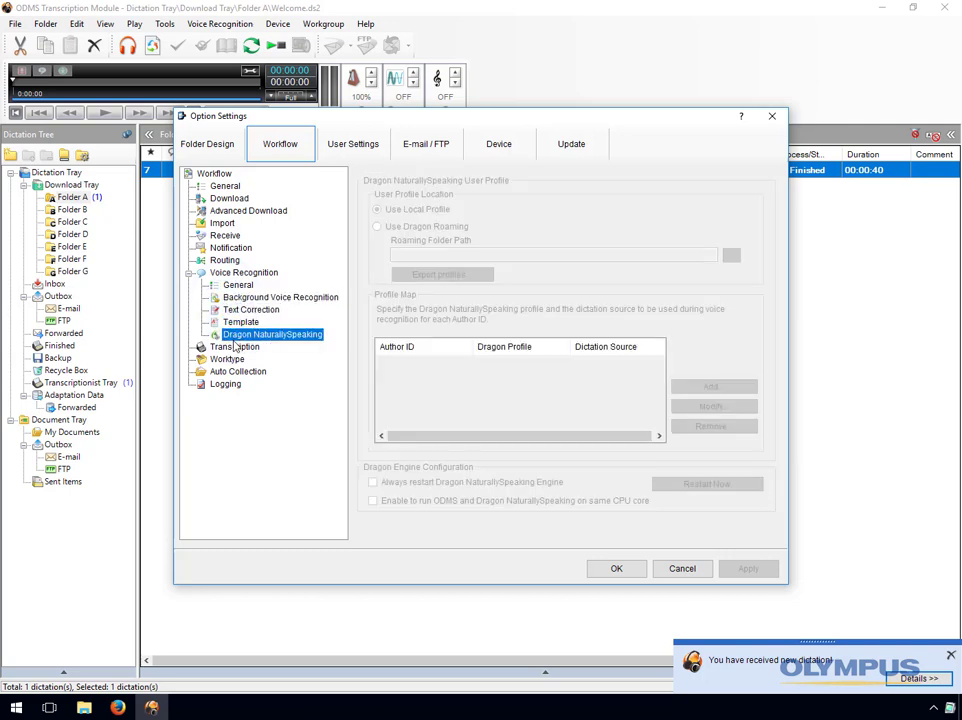
pyautogui.click(235, 347)
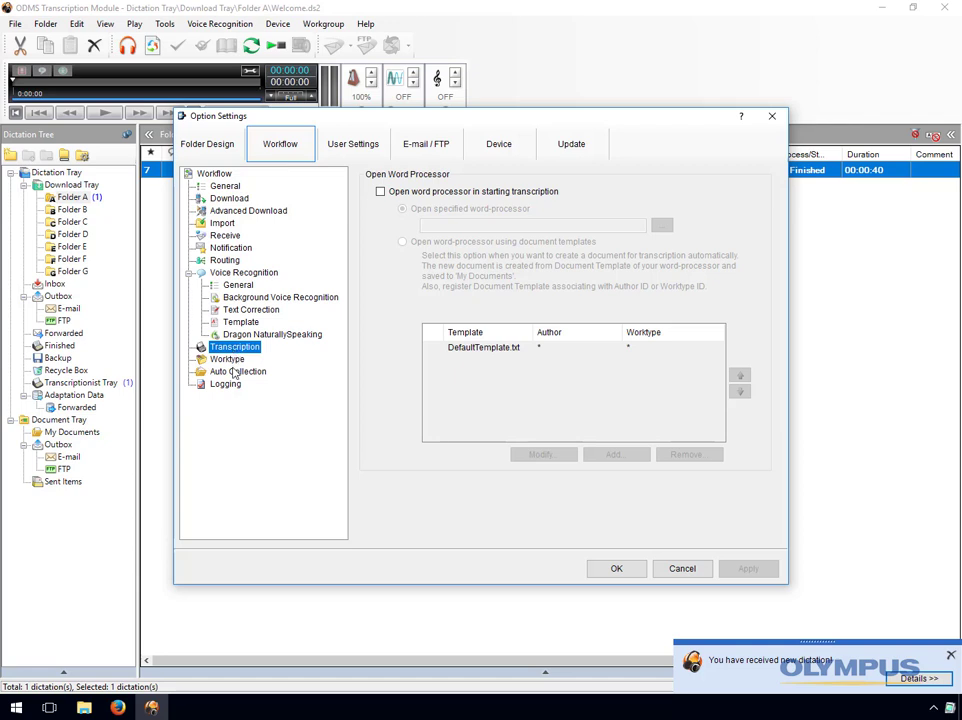
pyautogui.click(236, 372)
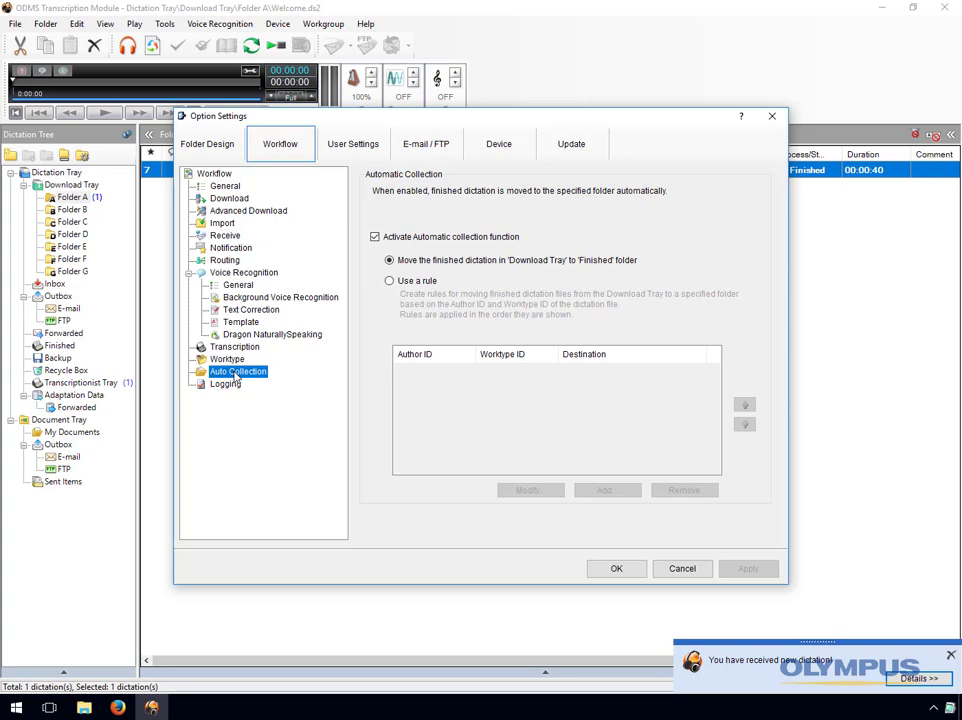
pyautogui.click(349, 148)
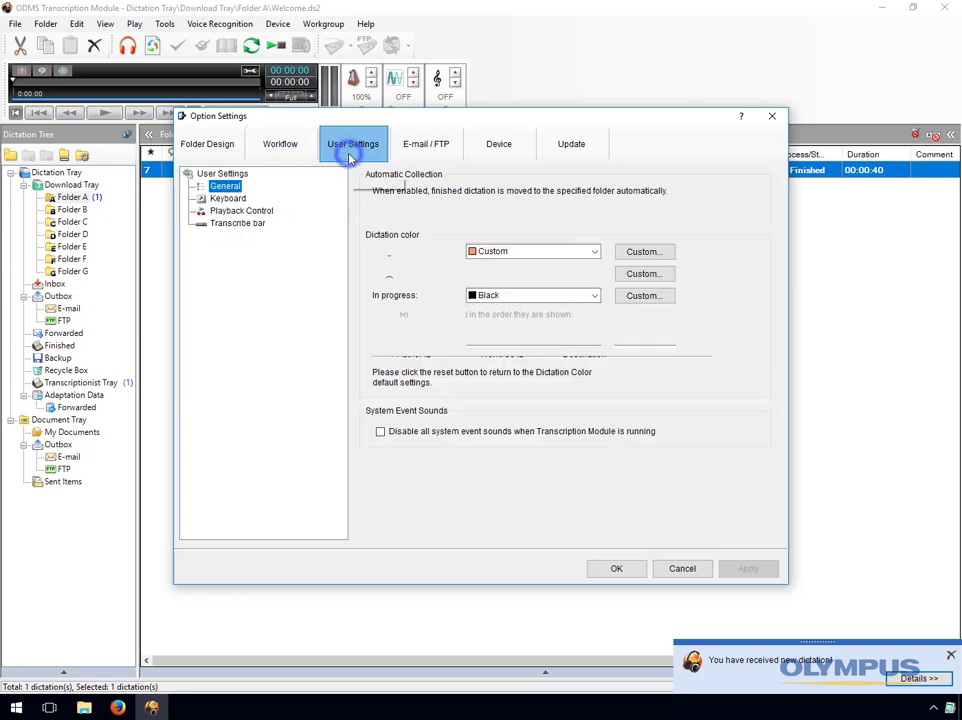
# - View the Playback Control, Transcribe bar and E-mail/FTP settings
pyautogui.click(245, 210)
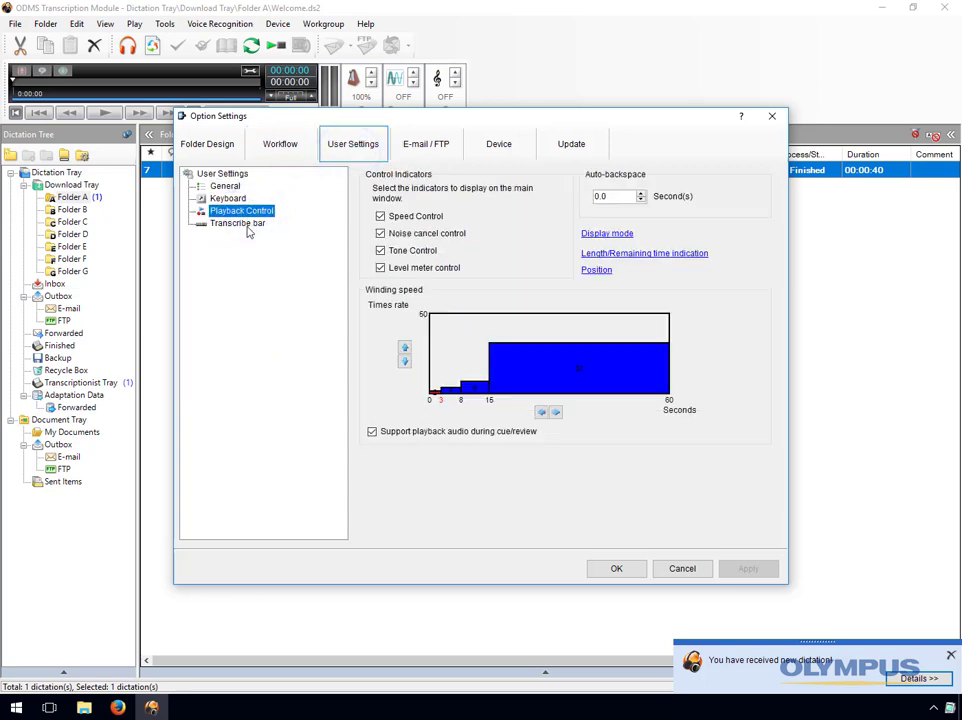
pyautogui.click(247, 228)
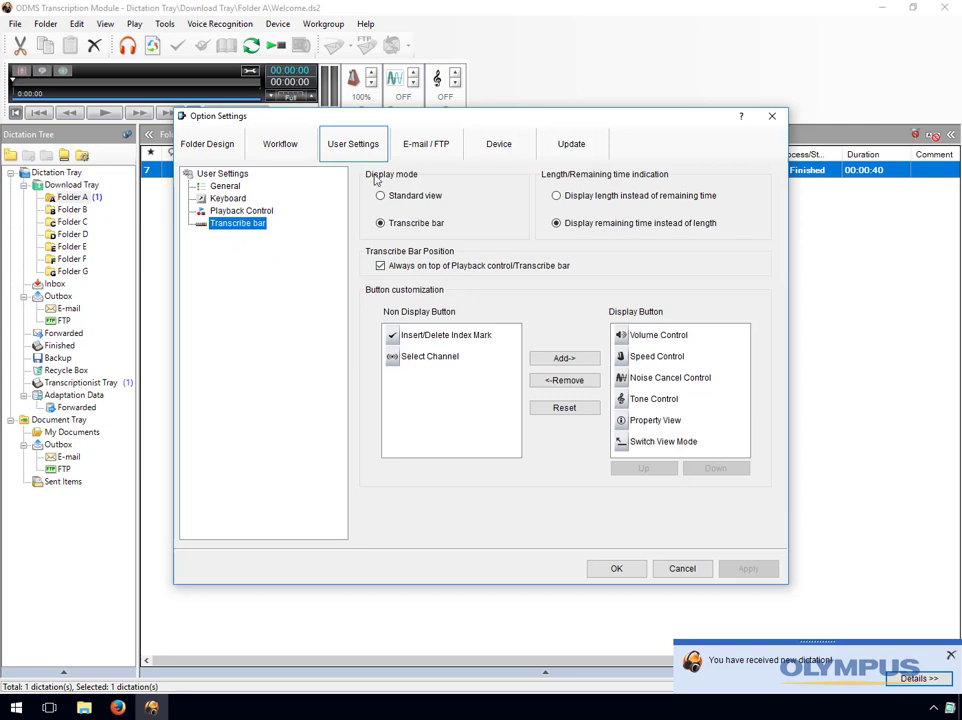
pyautogui.click(428, 152)
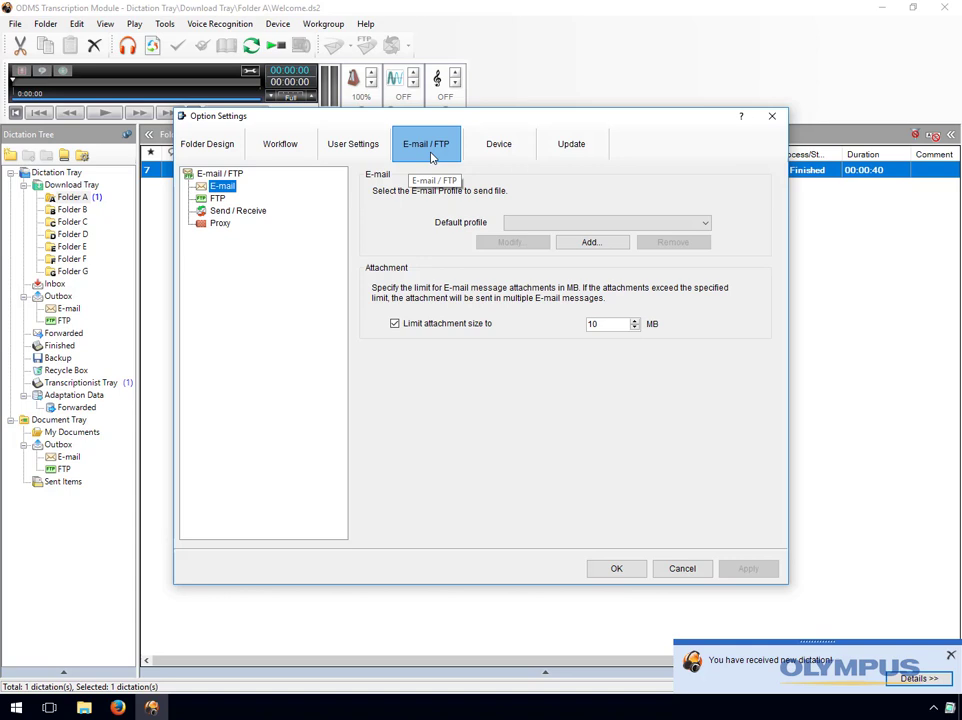
# - Confirm RS-31 as the foot pedal, view Update settings, and cancel Option Settings
pyautogui.click(480, 152)
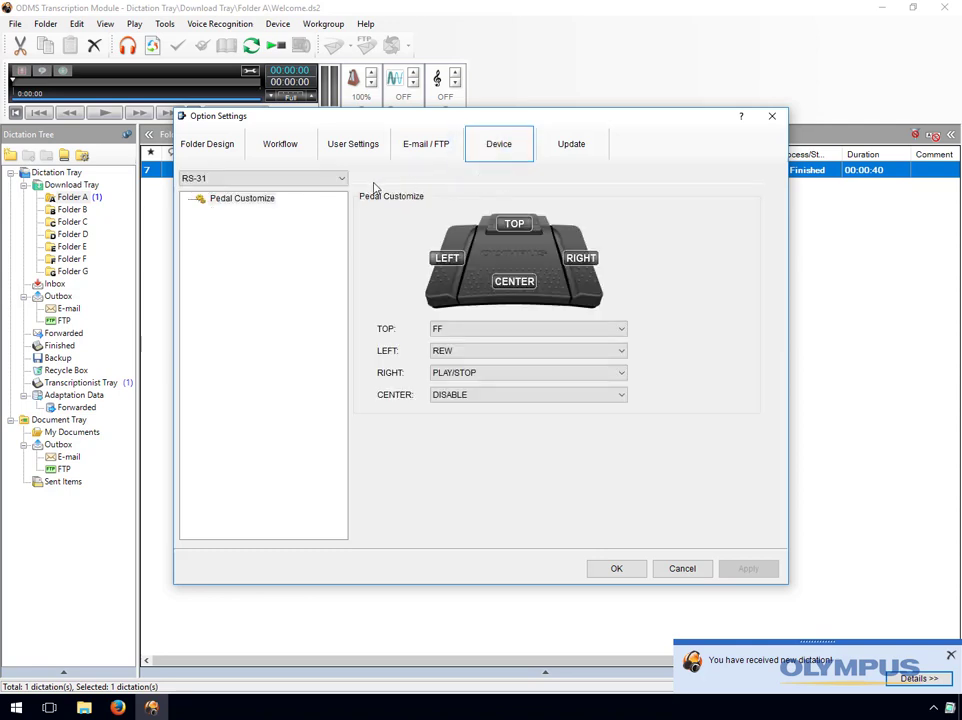
pyautogui.click(342, 186)
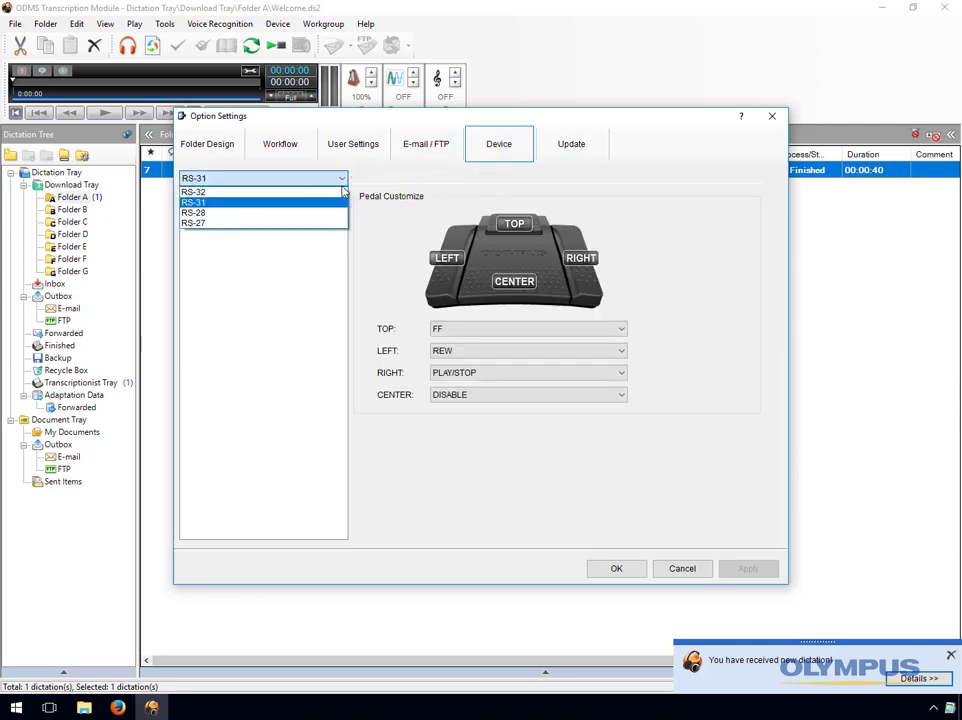
pyautogui.click(342, 181)
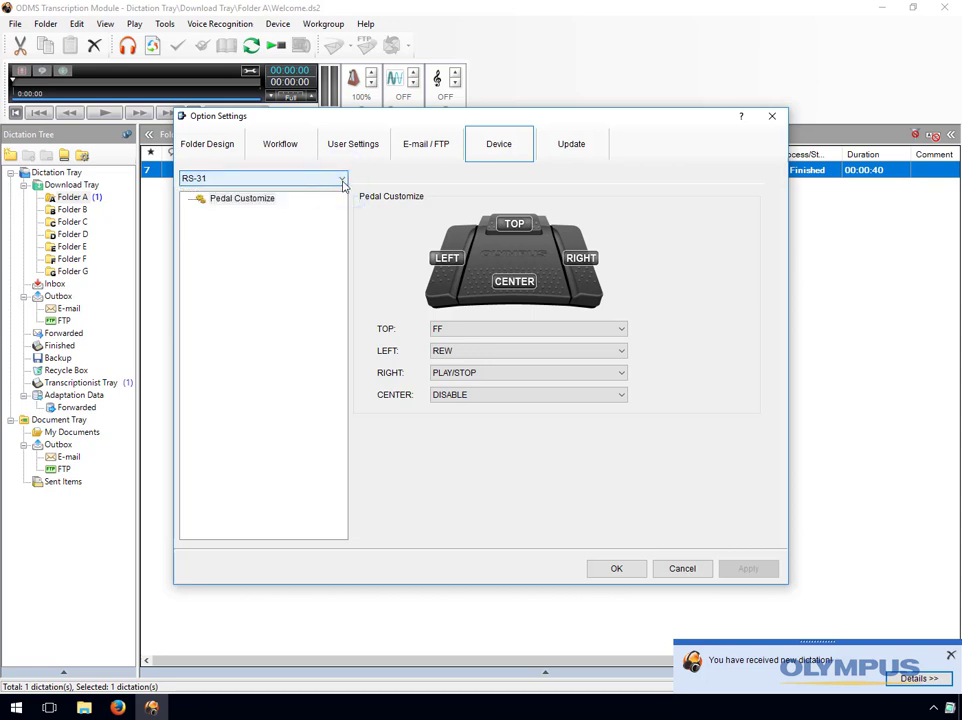
pyautogui.click(567, 152)
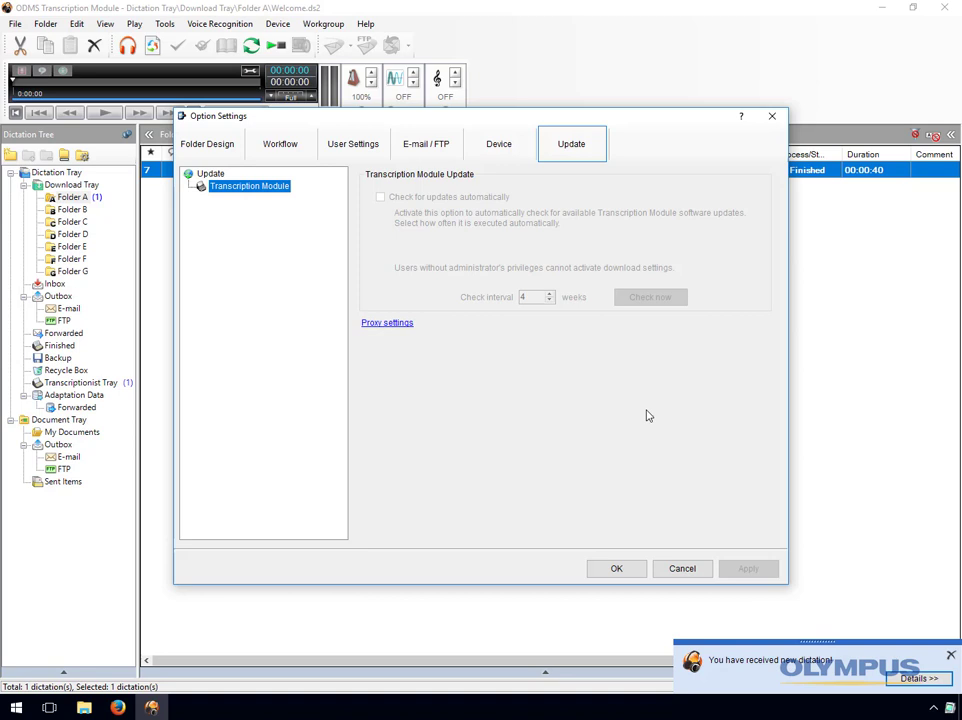
pyautogui.click(664, 568)
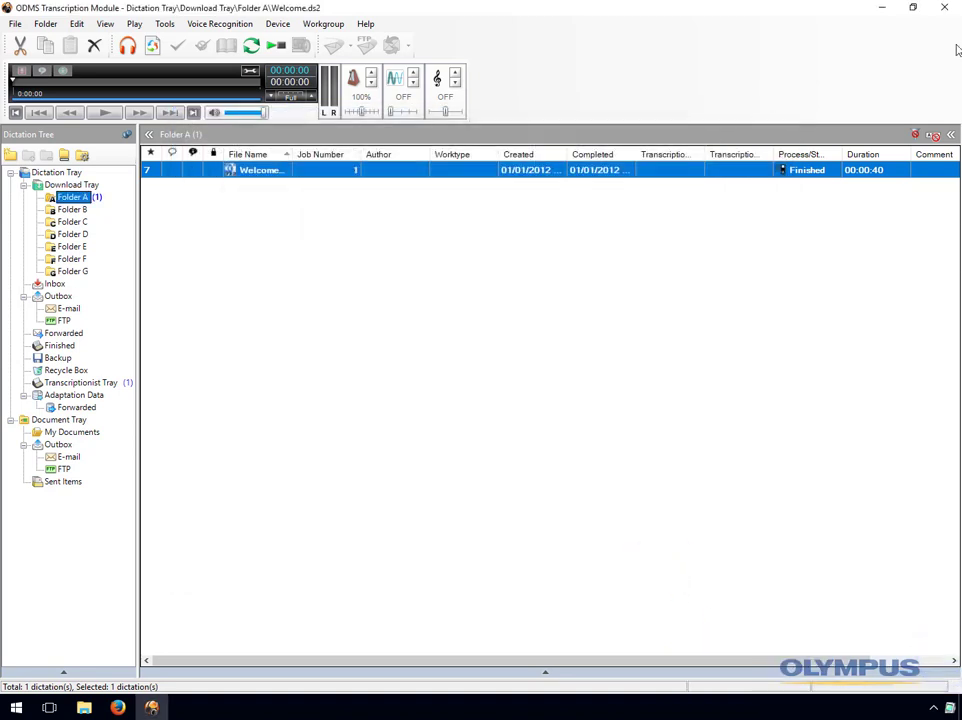
# - Exit the ODMS Transcription Module to the desktop
pyautogui.click(948, 9)
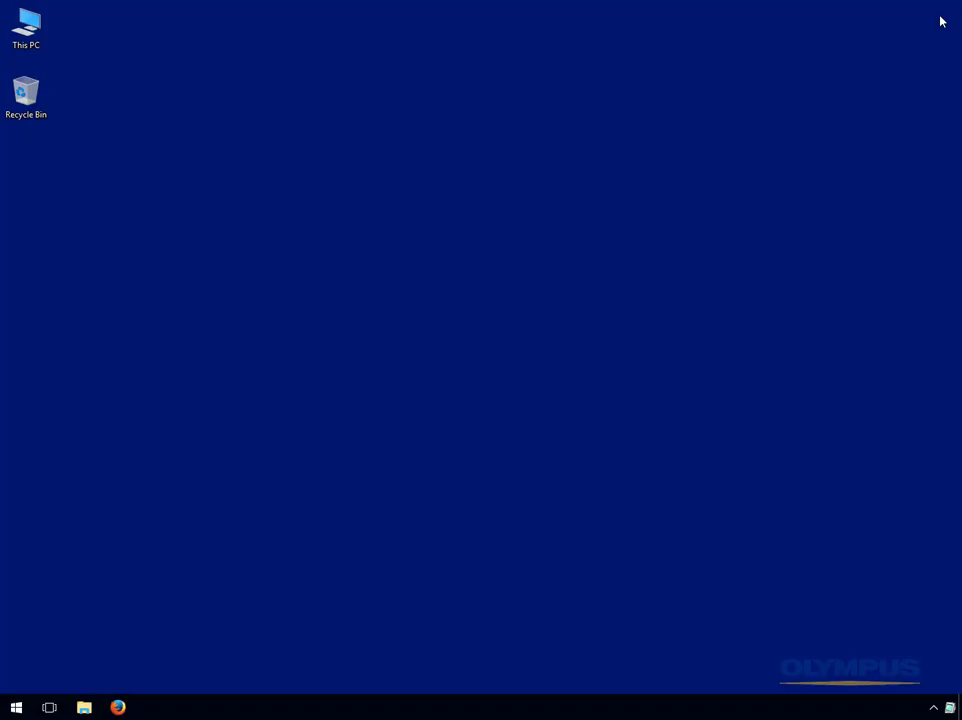
# - Launch the Dictation Module, dismiss the download notice, and load the 10-second dictation
pyautogui.click(17, 705)
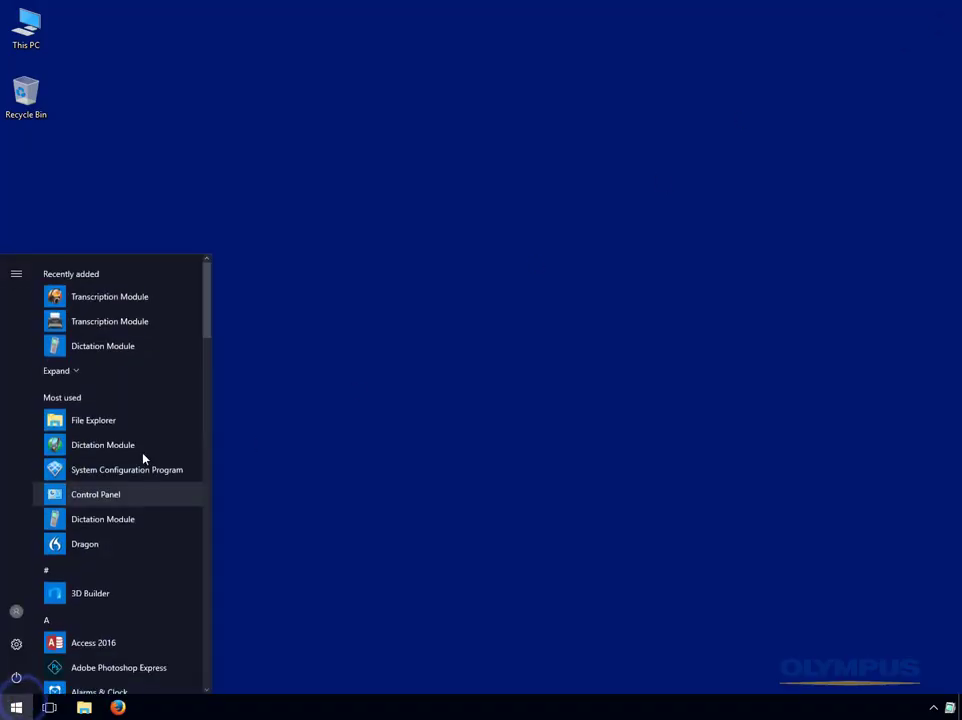
pyautogui.click(125, 352)
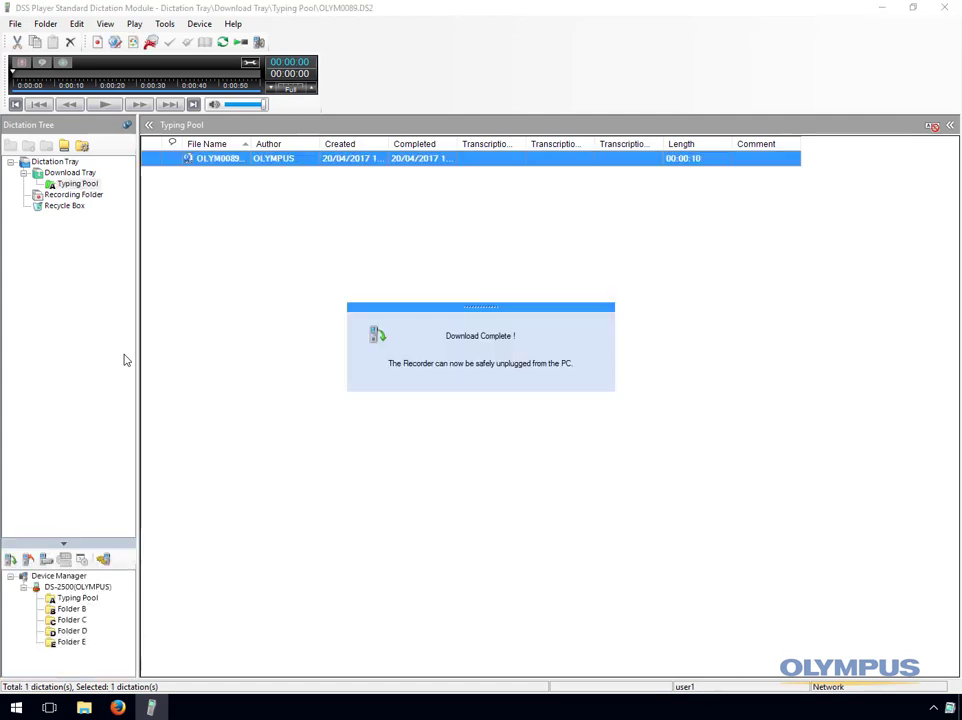
pyautogui.click(361, 338)
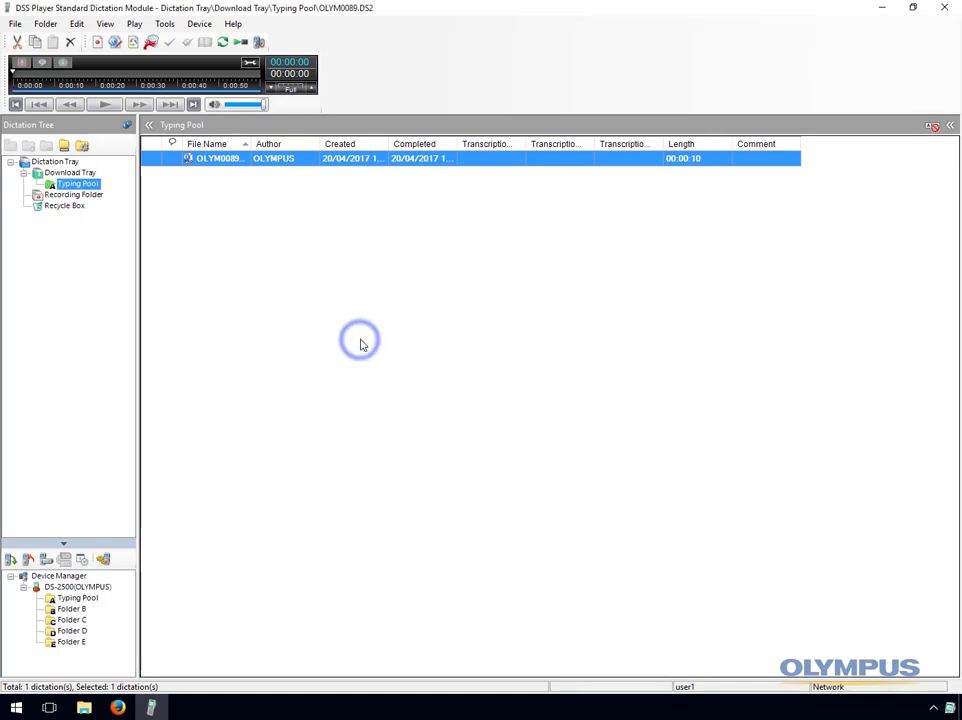
pyautogui.click(218, 160)
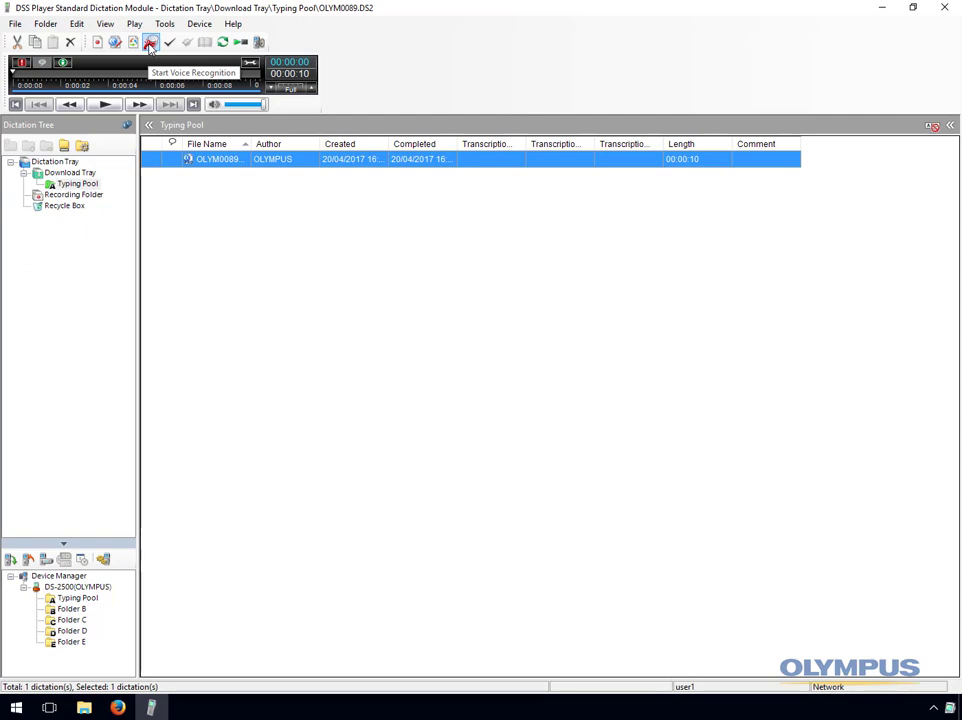
# - Transcribe the dictation with the Dragon profile into DragonPad, then close the transcript
pyautogui.click(150, 43)
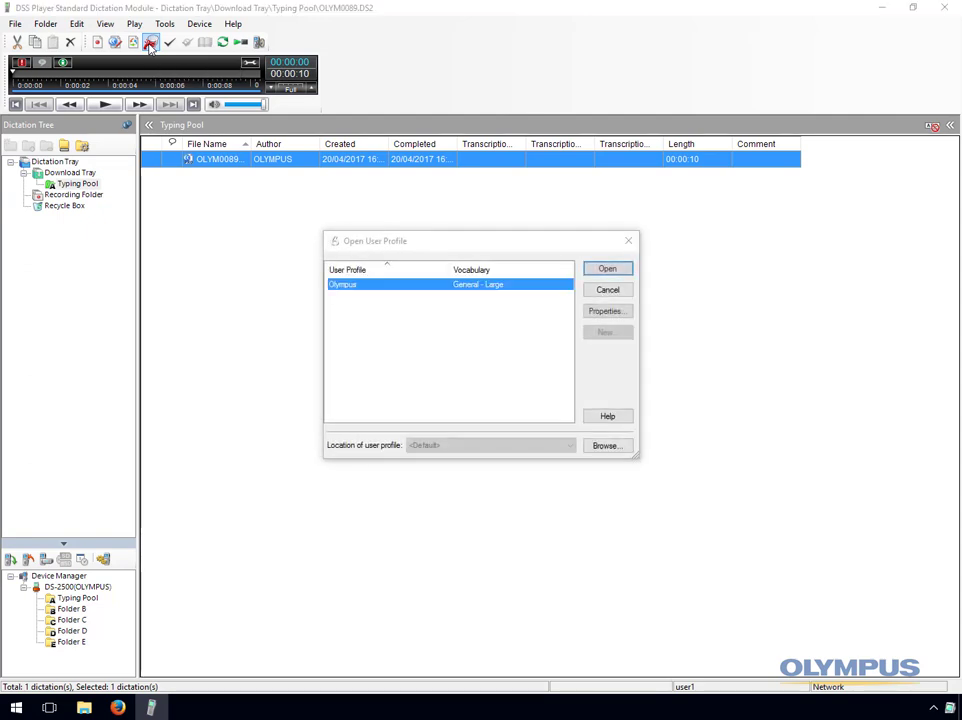
pyautogui.click(591, 272)
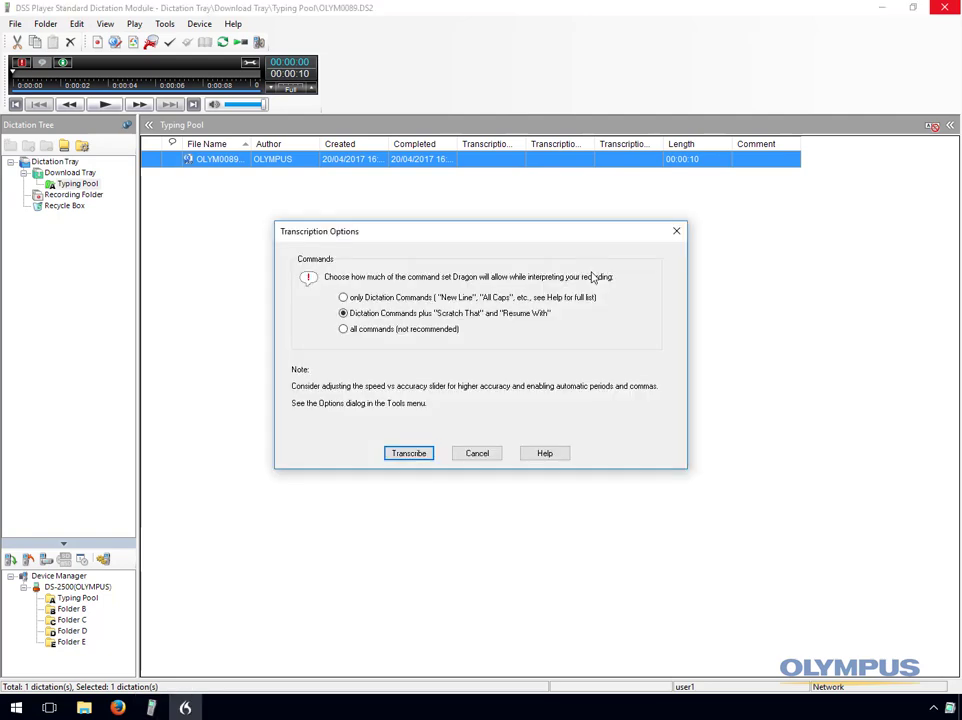
pyautogui.click(422, 456)
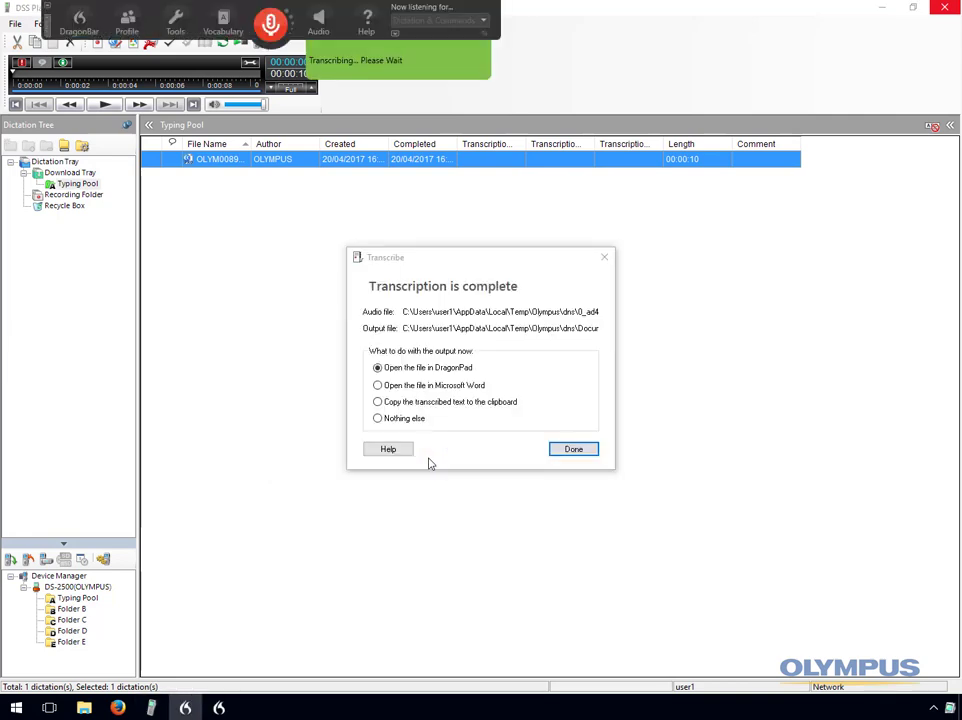
pyautogui.click(572, 450)
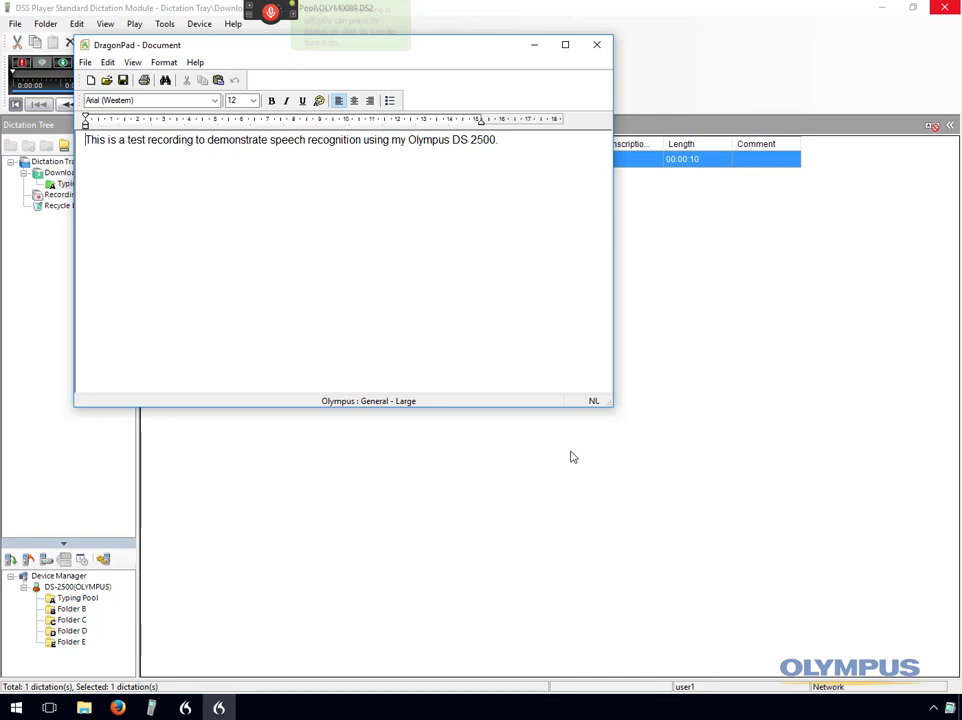
pyautogui.click(593, 46)
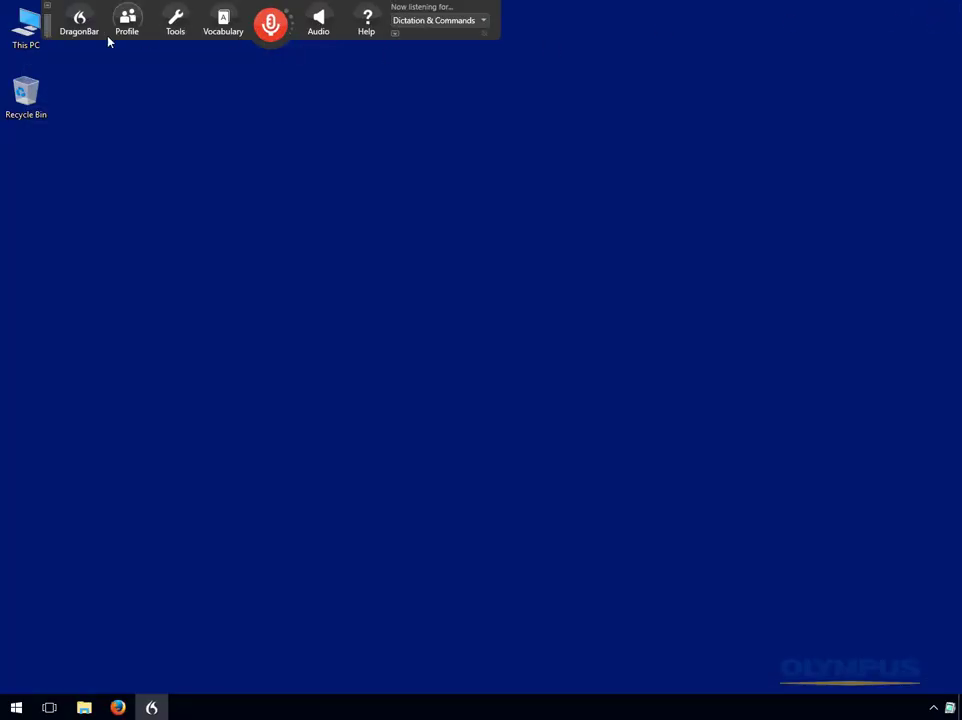
# - Exit Dragon saving the profile, review Author Group 1's Typing Pool folder design, and apply its settings to its users
pyautogui.click(80, 26)
pyautogui.click(97, 114)
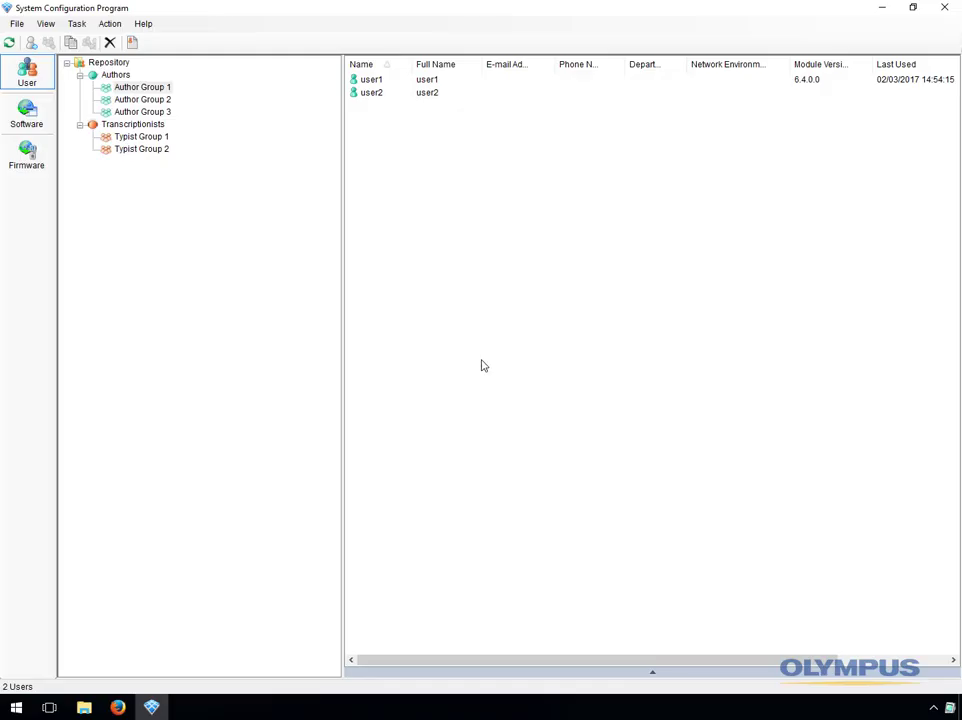
pyautogui.doubleClick(142, 88)
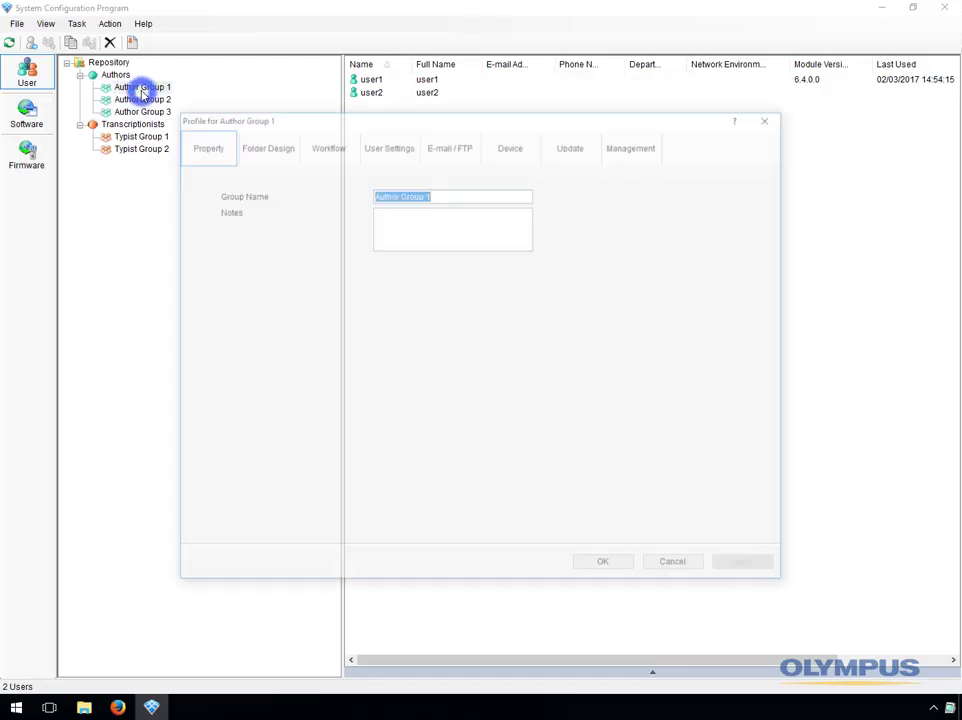
pyautogui.click(248, 148)
pyautogui.click(252, 200)
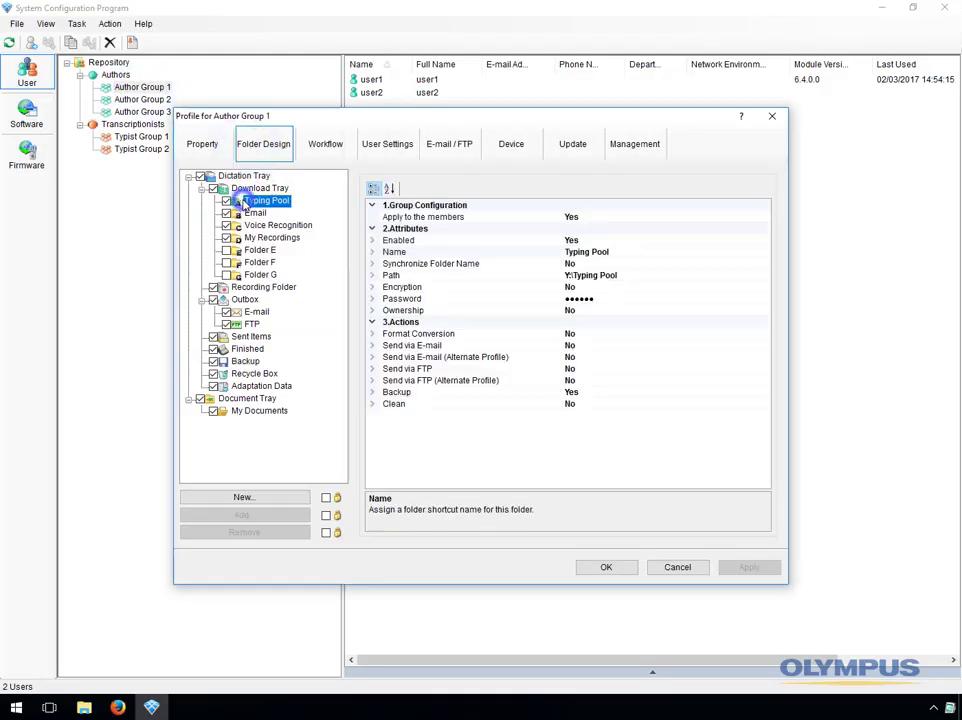
pyautogui.click(607, 567)
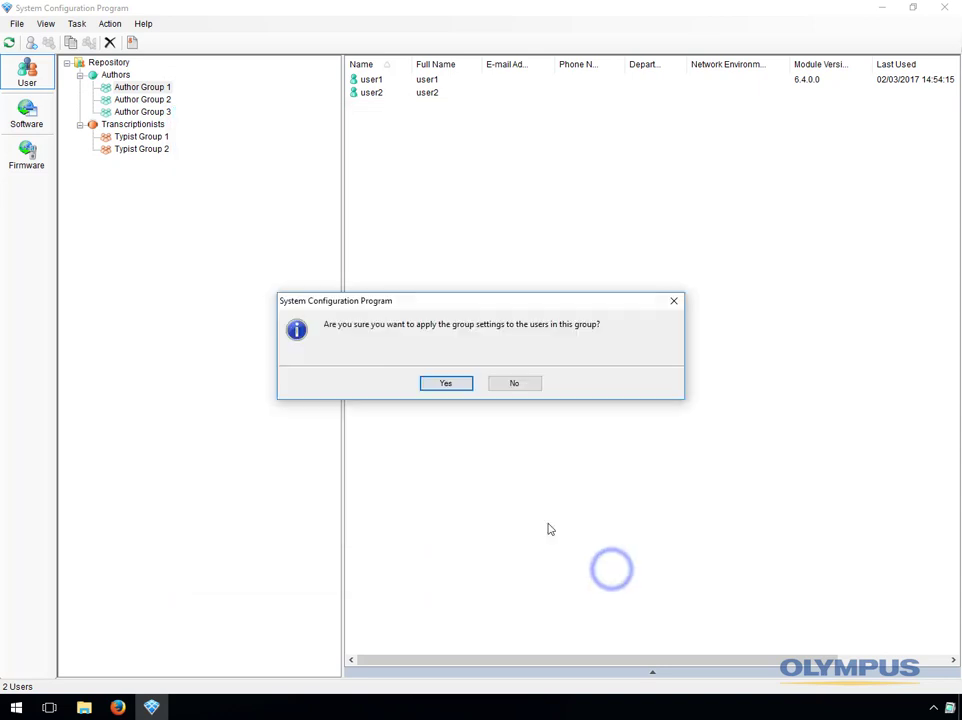
pyautogui.click(447, 385)
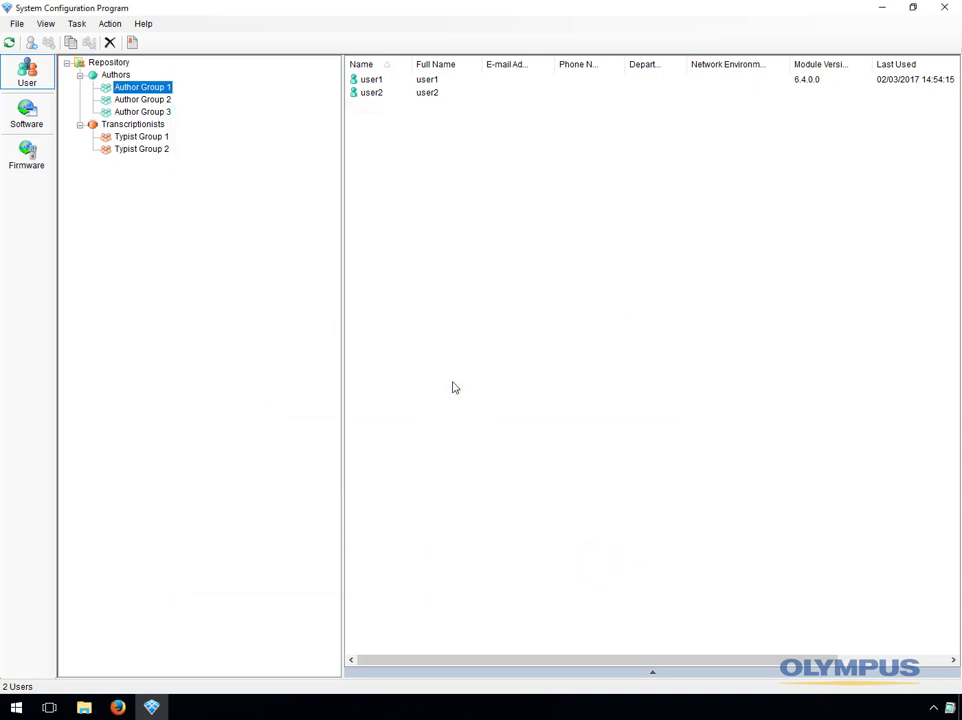
# - Review user1's Folder Design, Workflow, author list and E-mail/FTP settings, then minimize the configuration program
pyautogui.doubleClick(366, 80)
pyautogui.click(277, 143)
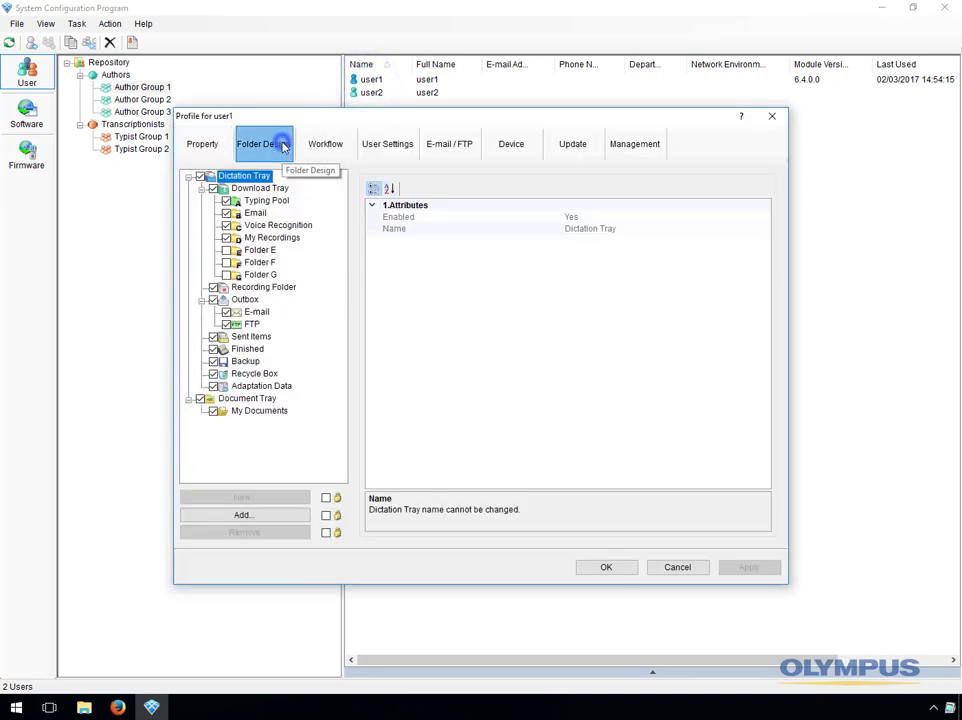
pyautogui.click(325, 145)
pyautogui.click(223, 238)
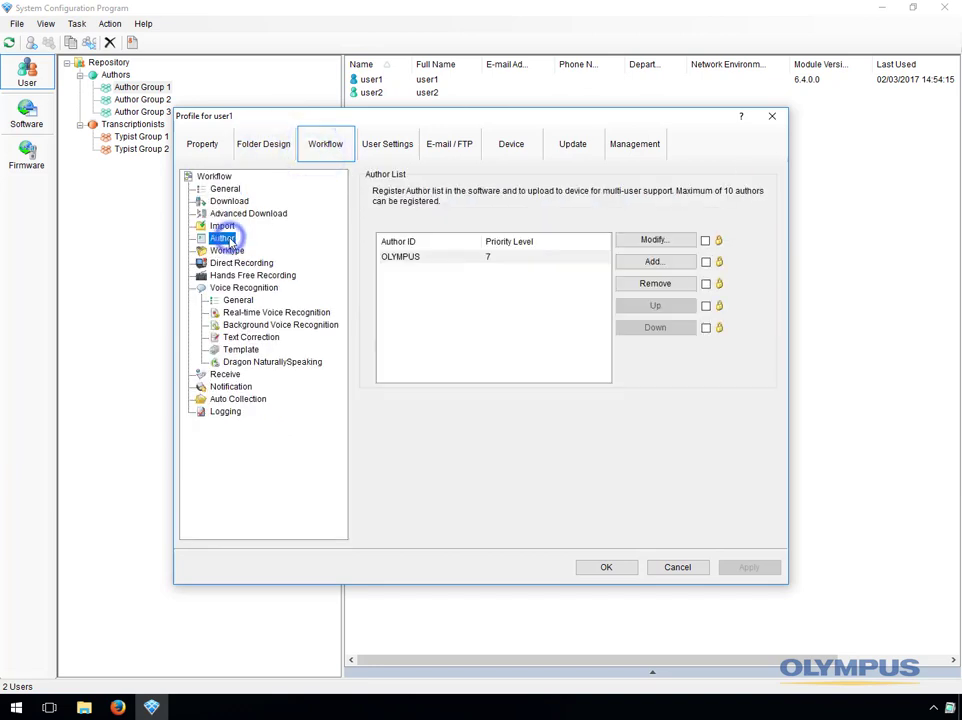
pyautogui.click(449, 144)
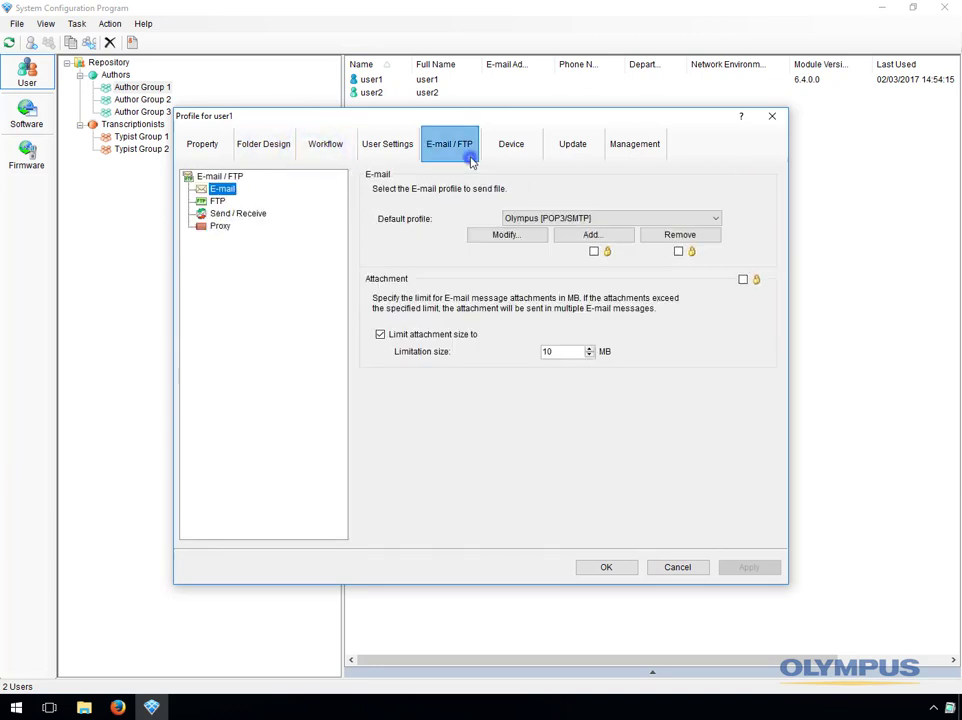
pyautogui.click(603, 567)
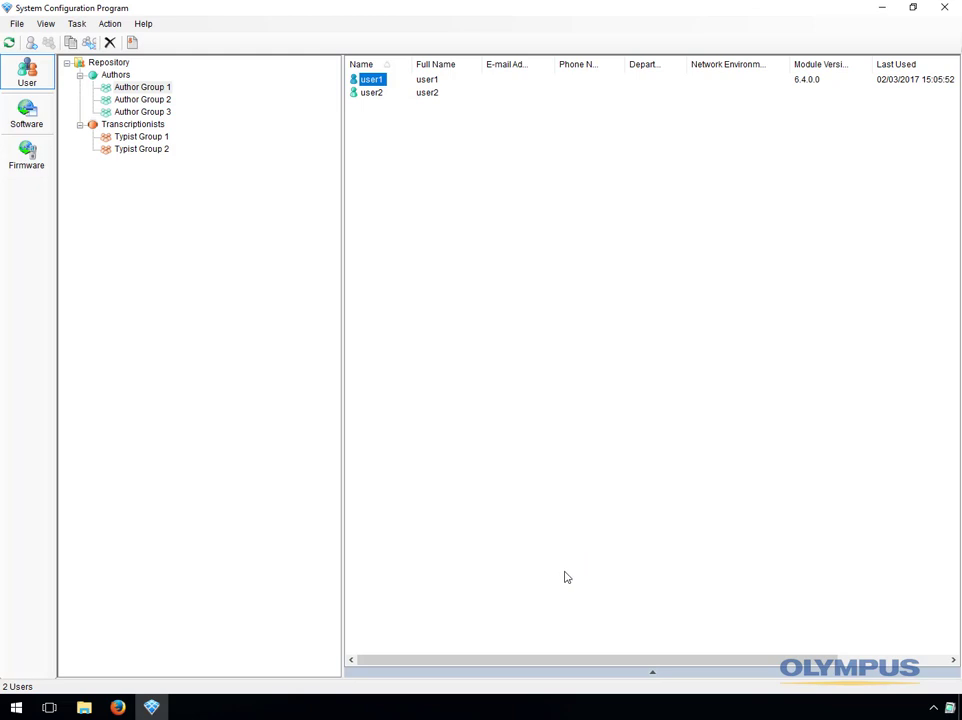
pyautogui.click(893, 8)
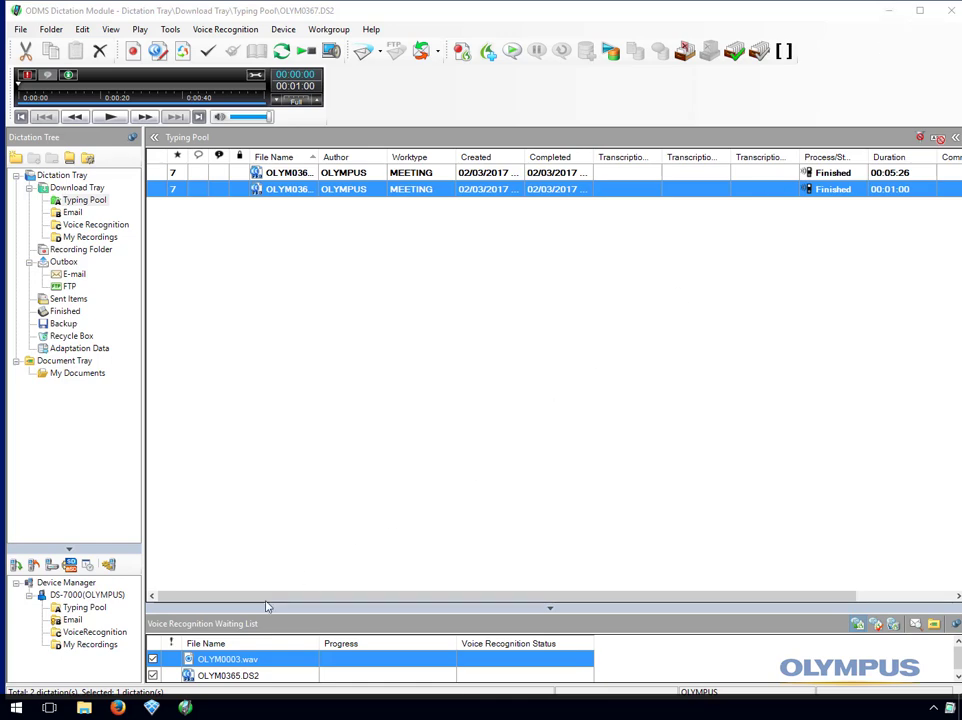
# - Dismiss the configuration program's taskbar options and maximize the Dictation Module window
pyautogui.rightClick(152, 706)
pyautogui.click(168, 688)
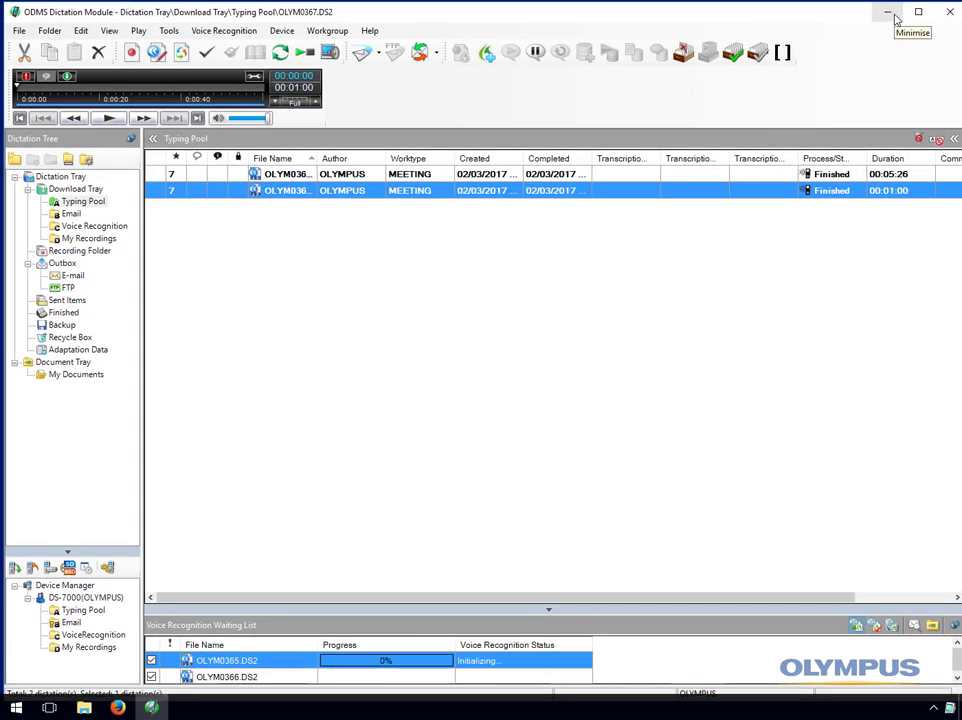
pyautogui.click(918, 12)
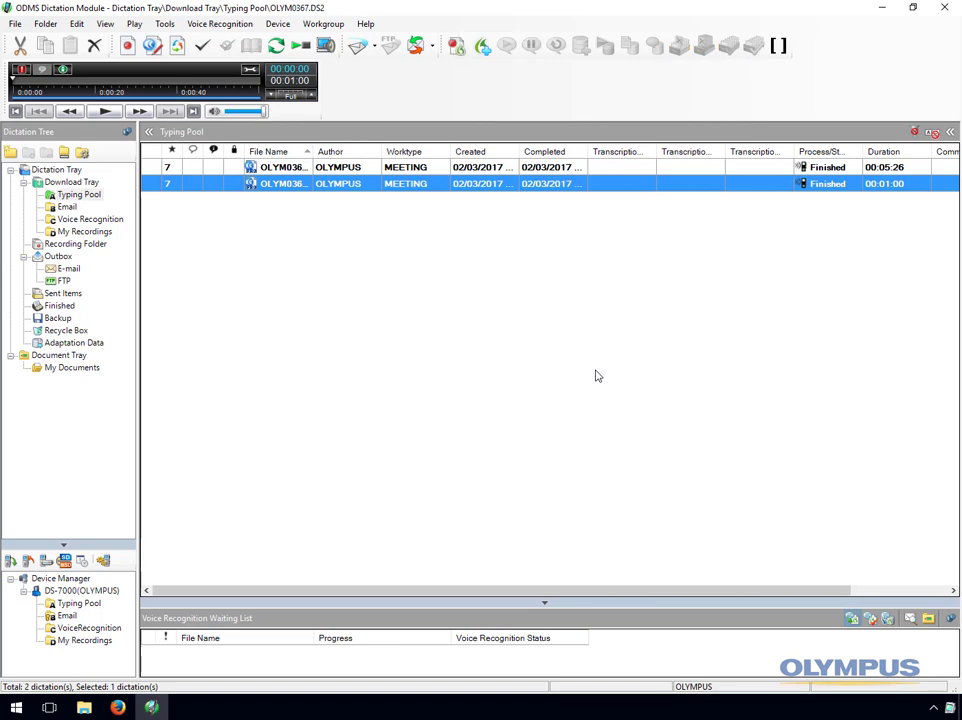
# - Show the Result List for the Voice Recognition folder and bring up actions for the LETTER dictation
pyautogui.click(870, 619)
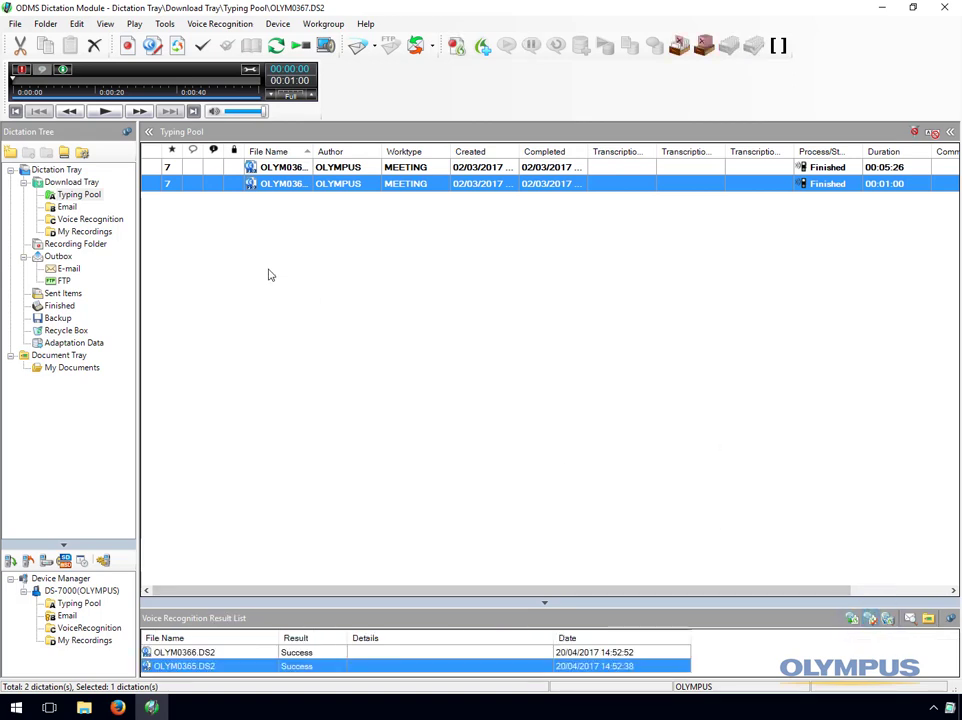
pyautogui.click(92, 219)
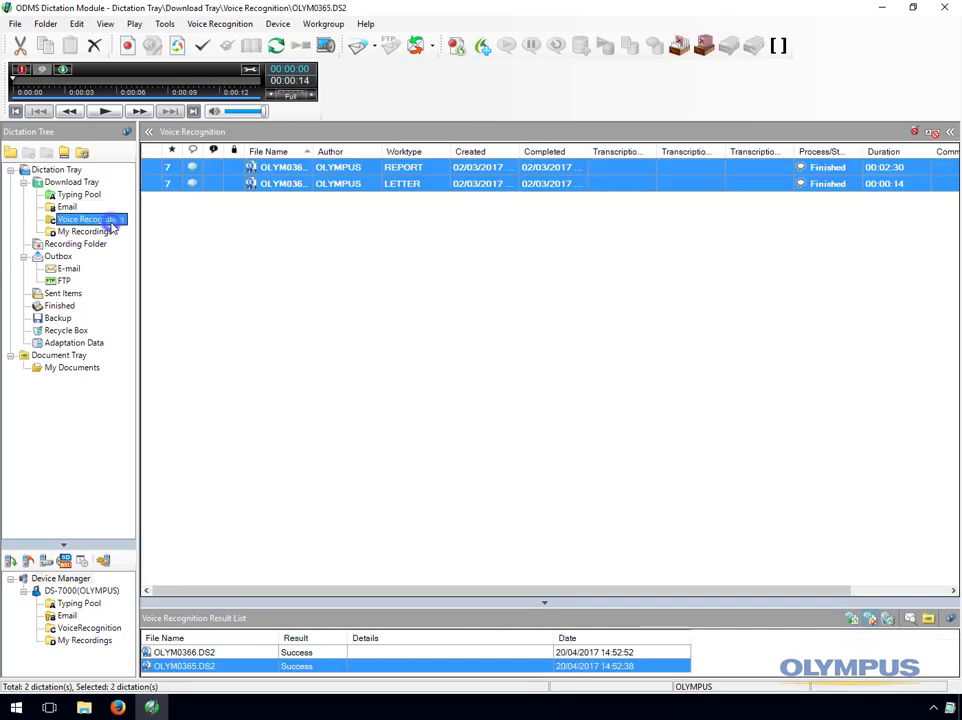
pyautogui.click(251, 185)
pyautogui.rightClick(247, 188)
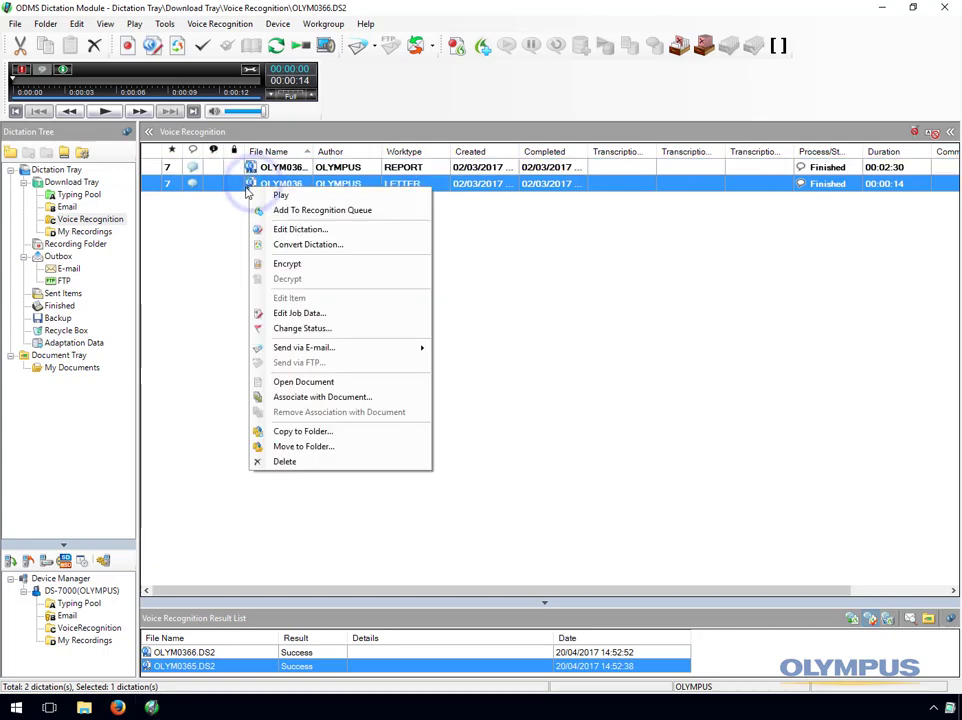
# - Open the LETTER transcript, finish it with MS Word (*.docx) export, and close the main window
pyautogui.click(300, 381)
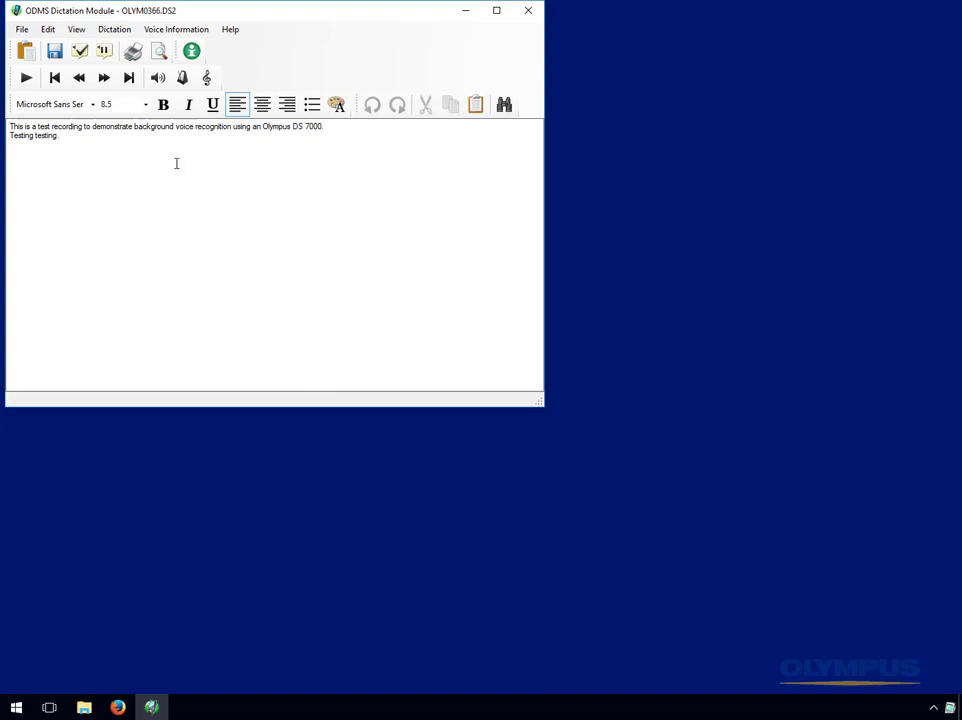
pyautogui.click(21, 29)
pyautogui.click(27, 80)
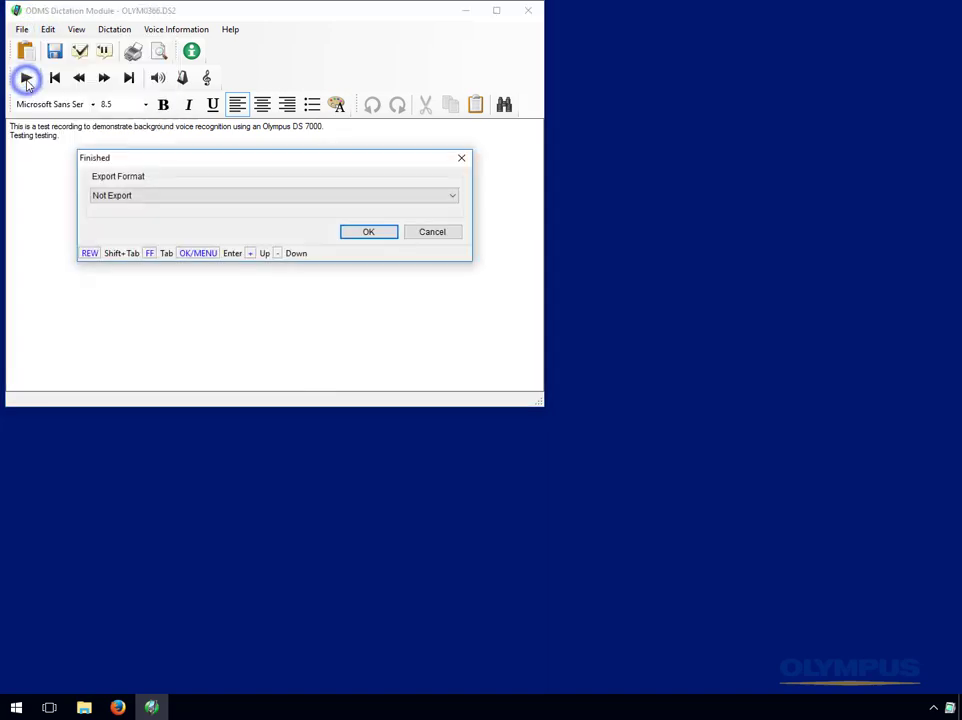
pyautogui.click(163, 194)
pyautogui.click(161, 240)
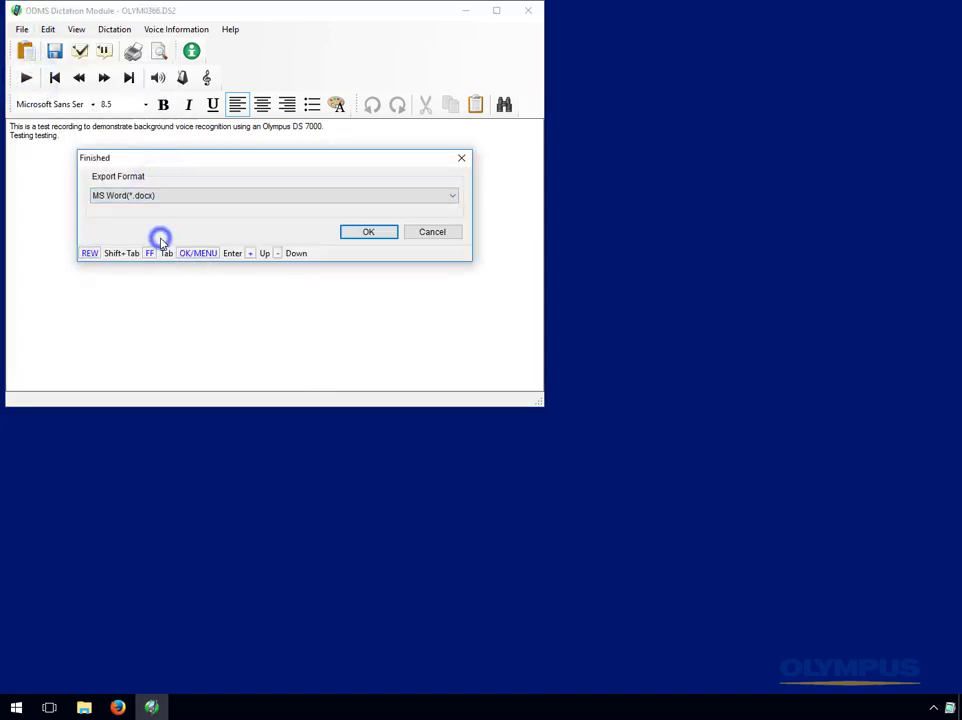
pyautogui.click(366, 234)
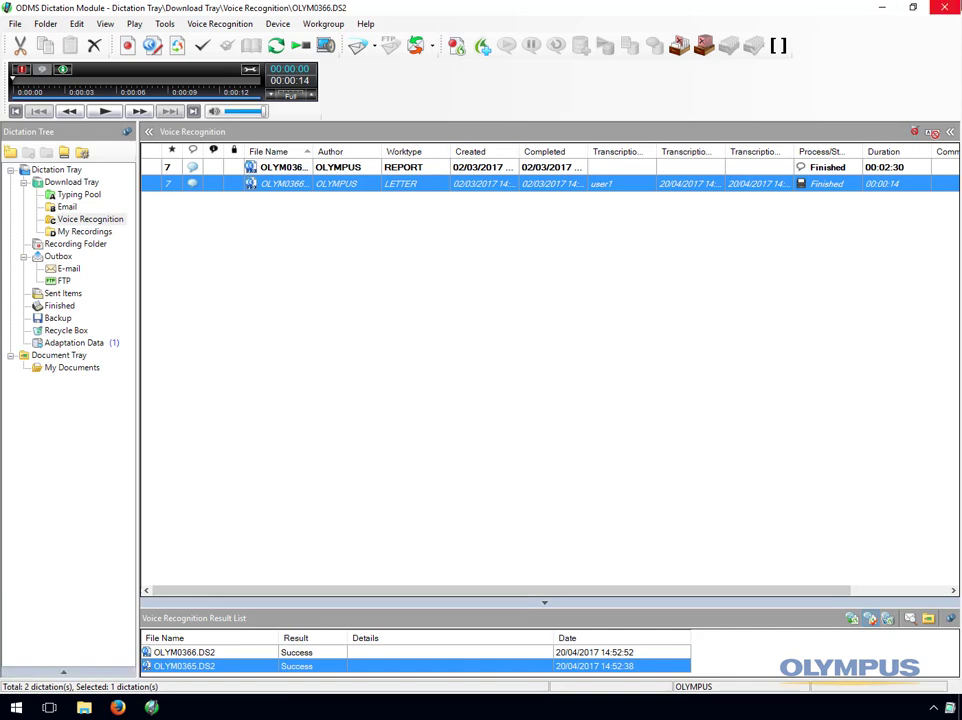
pyautogui.click(944, 7)
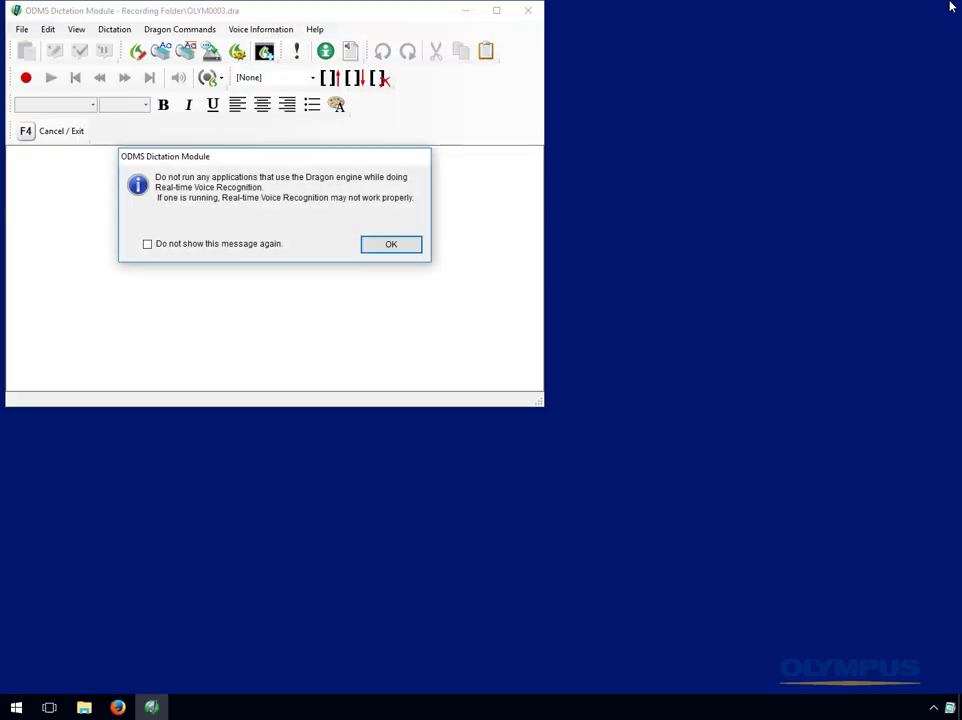
pyautogui.click(258, 244)
pyautogui.click(380, 243)
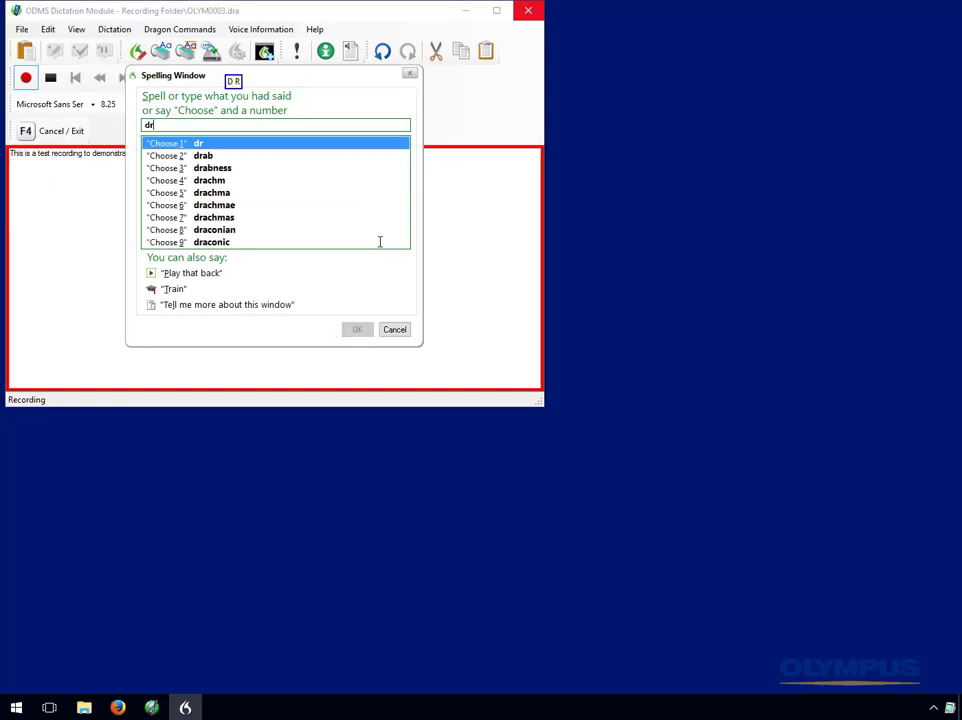
pyautogui.click(362, 330)
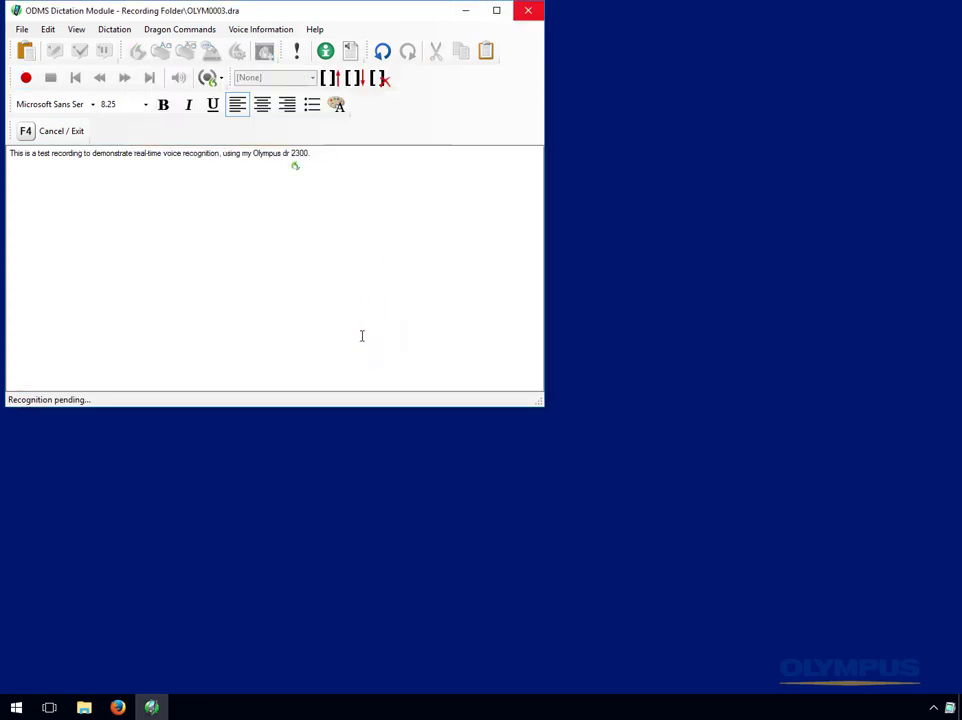
pyautogui.click(21, 29)
# - Finish the dictation into the Voice Recognition folder with MS Word (*.docx) export
pyautogui.click(45, 98)
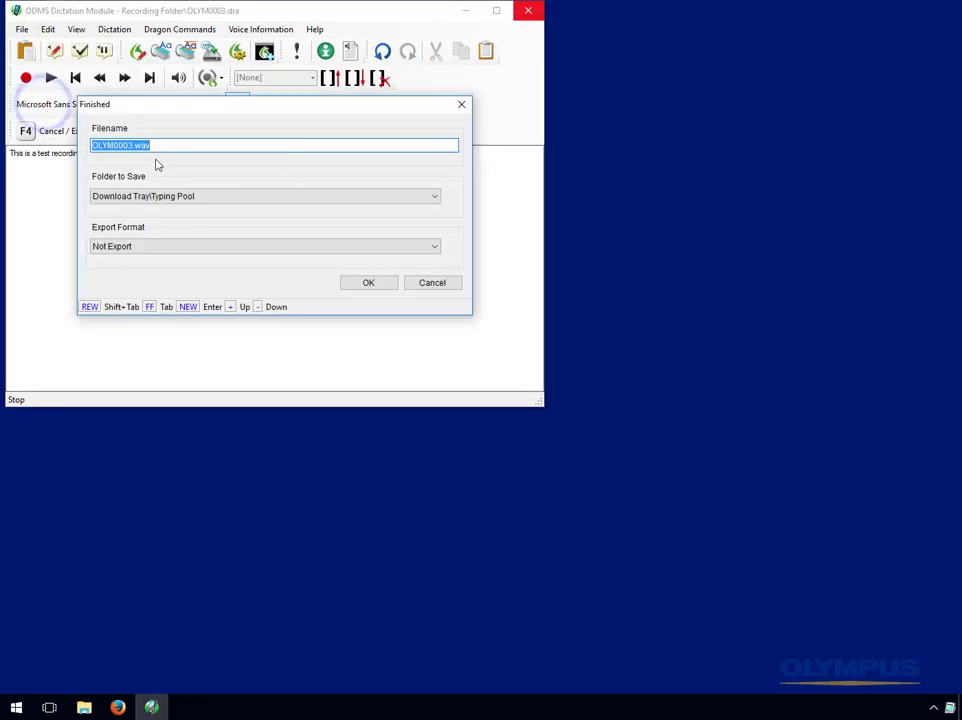
pyautogui.click(185, 196)
pyautogui.click(184, 231)
pyautogui.click(185, 244)
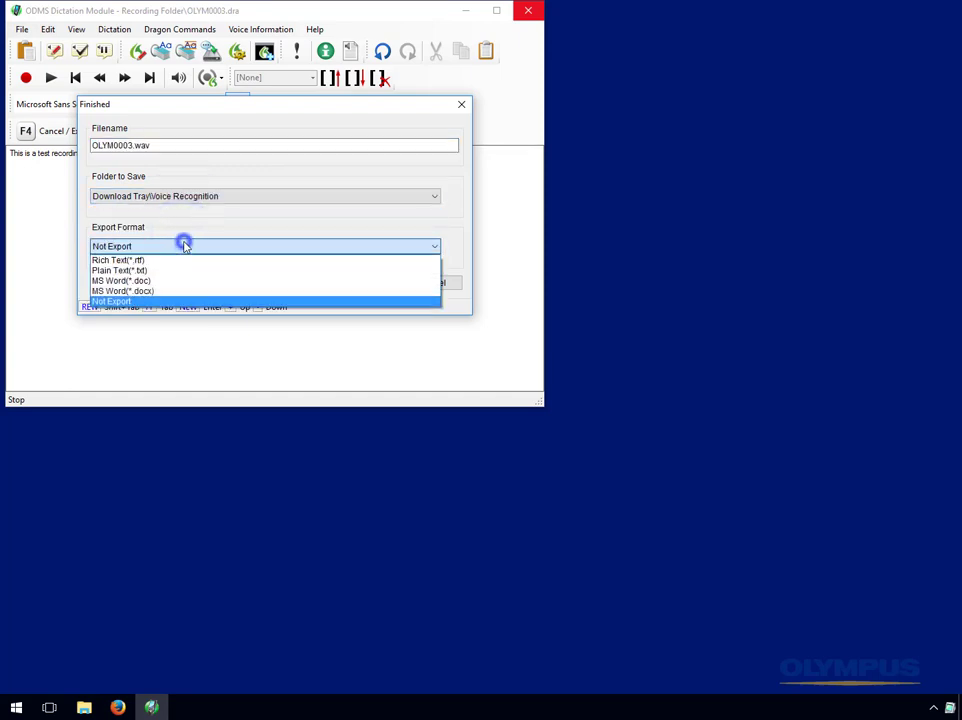
pyautogui.click(189, 290)
pyautogui.click(366, 285)
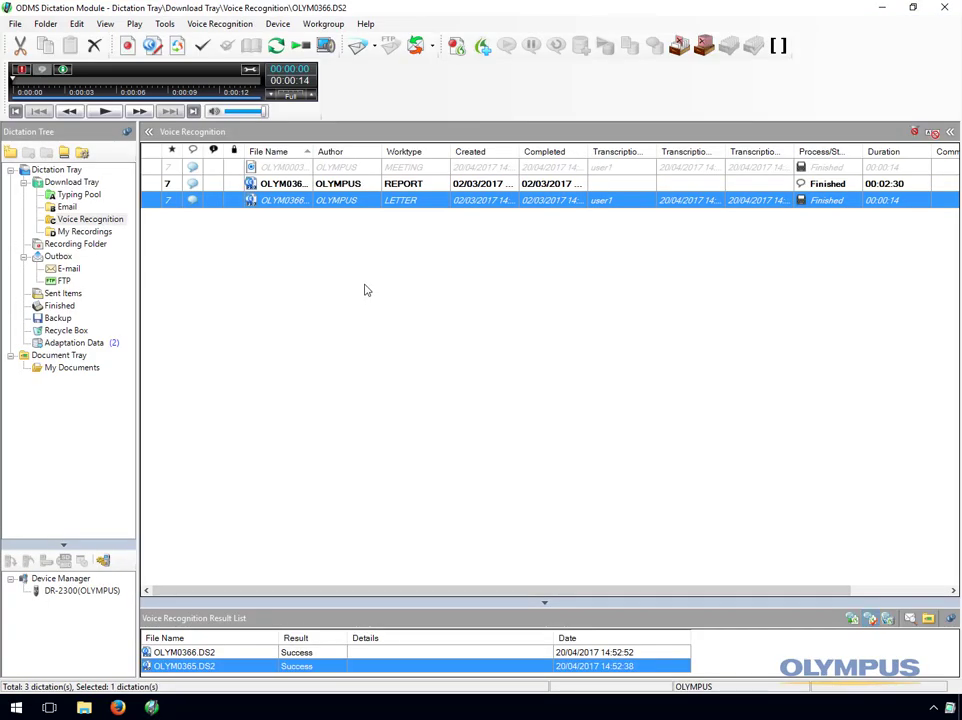
# - Open the OLYM0366 LETTER transcript from My Documents in Word, then close Word
pyautogui.click(62, 368)
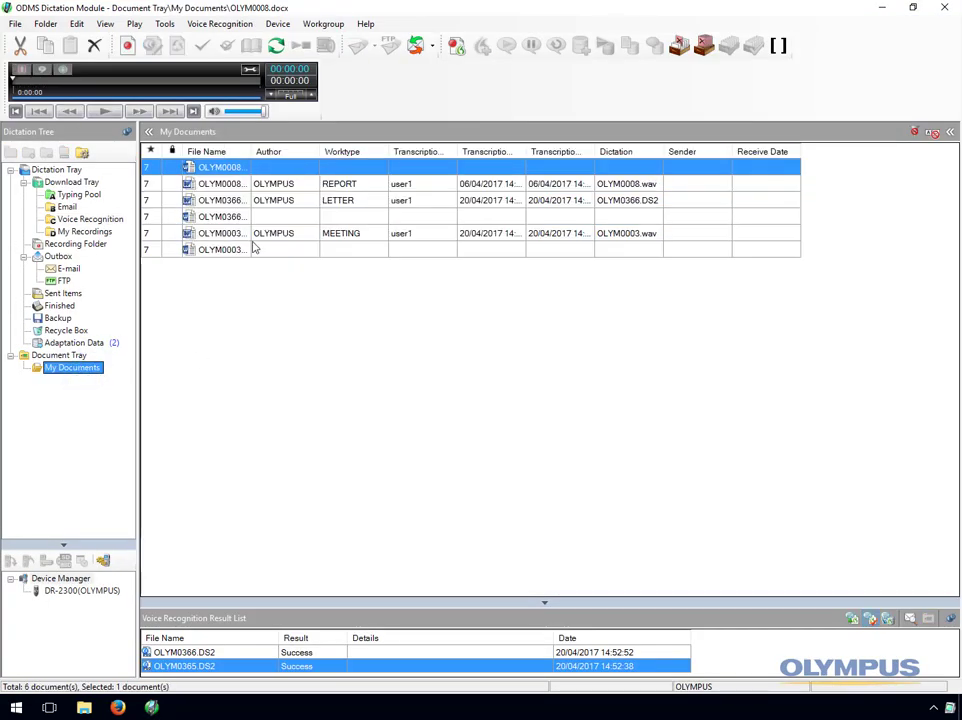
pyautogui.doubleClick(243, 203)
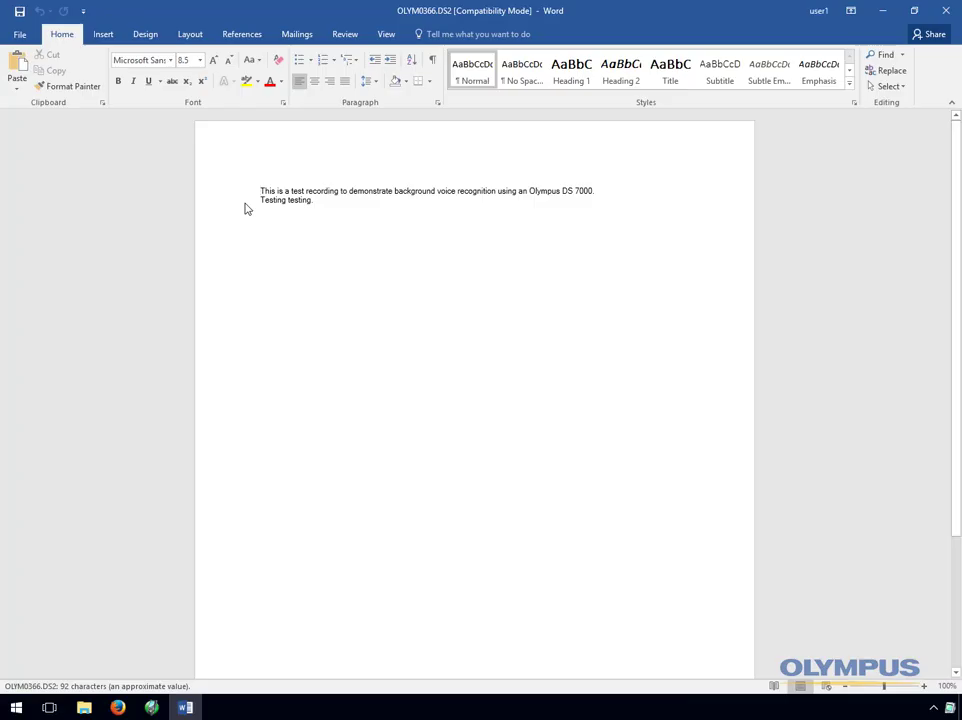
pyautogui.click(942, 9)
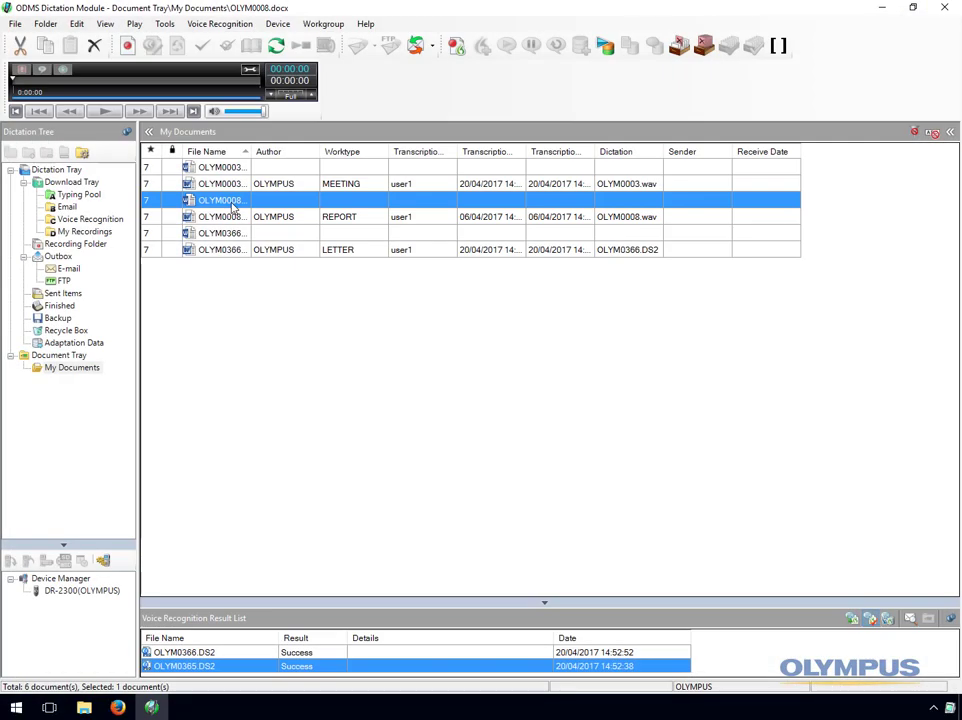